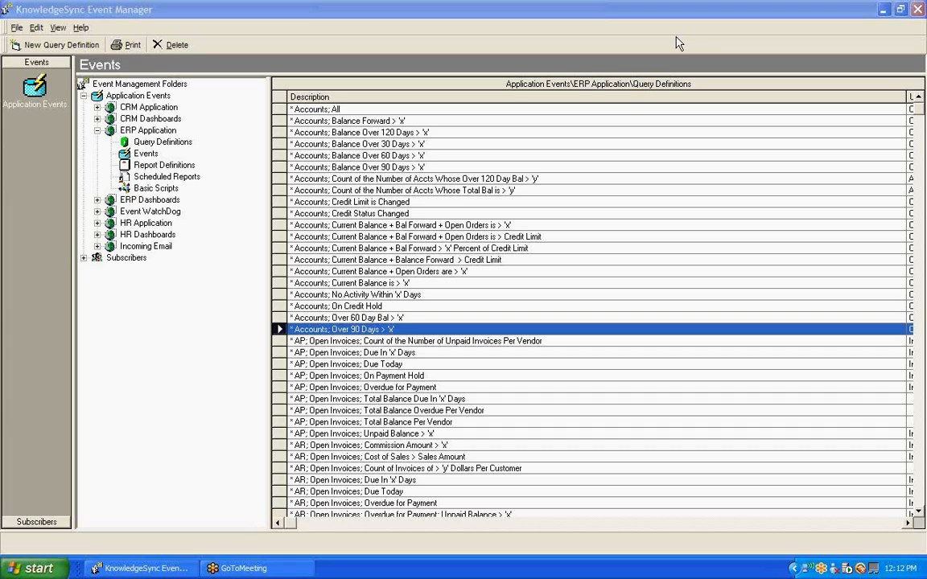
- Open the query definition "Accounts; Over 90 Days > 'x'" and review its selected tables, table links and query columns
double_click(424, 330)
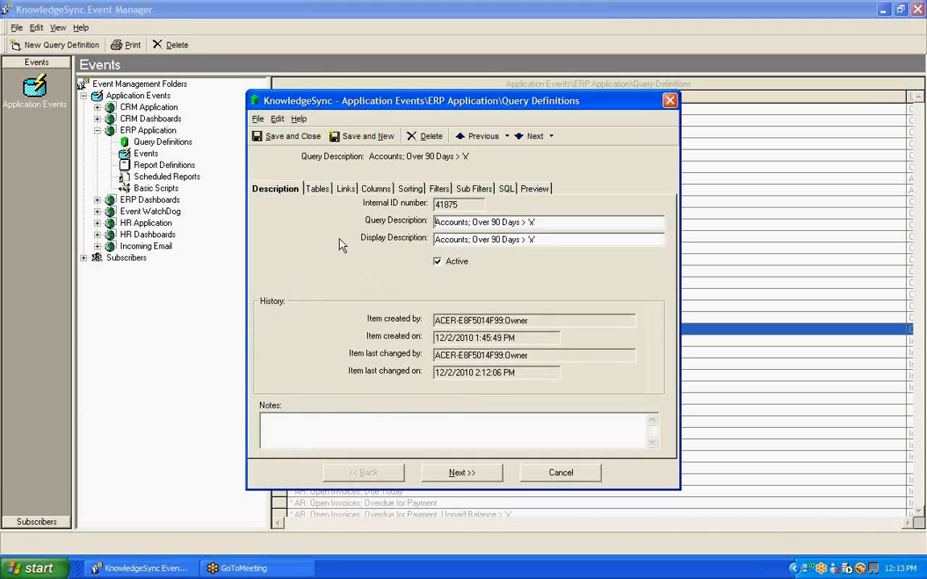
click(318, 190)
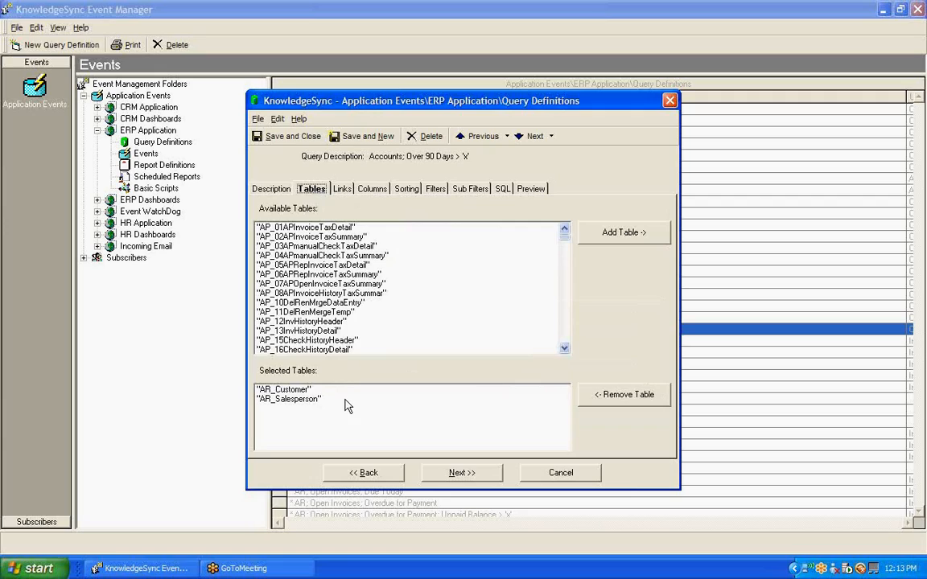
click(343, 194)
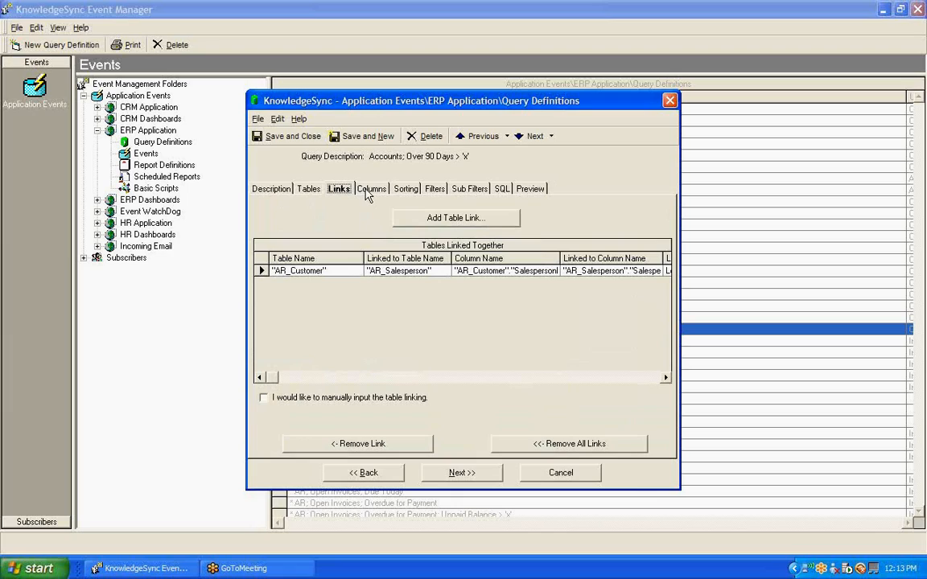
click(372, 192)
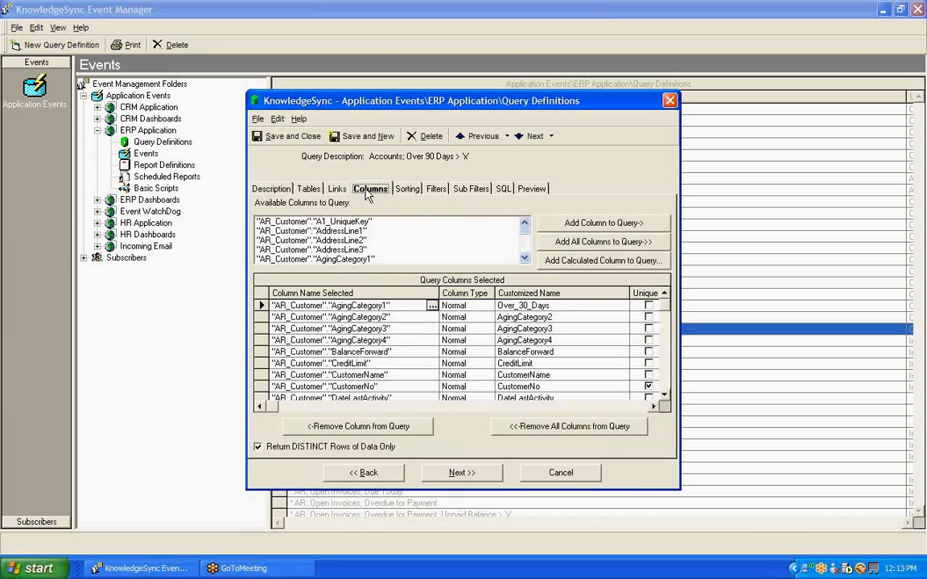
- Add AR_Customer AgingCategory3 as a sorting column and set its sort direction to Descending
click(408, 191)
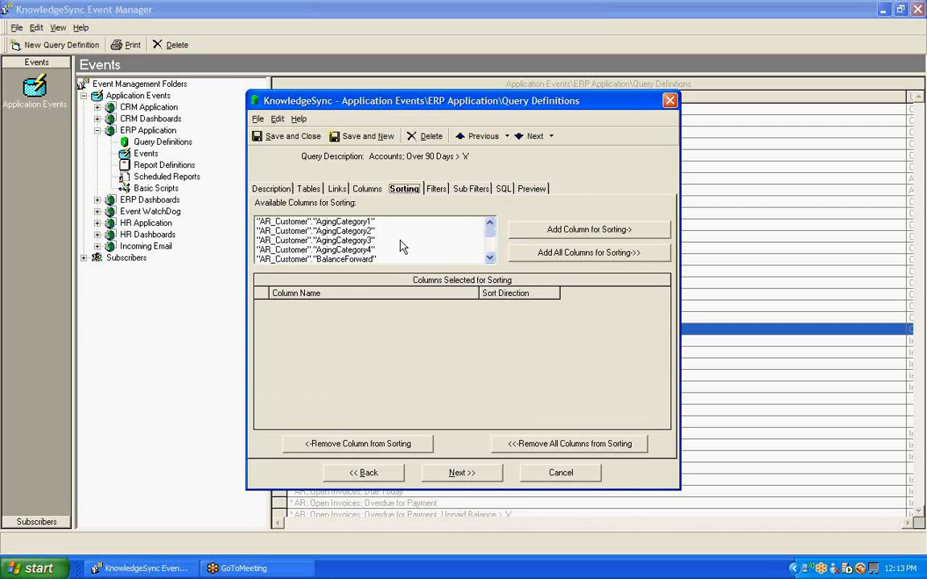
double_click(354, 241)
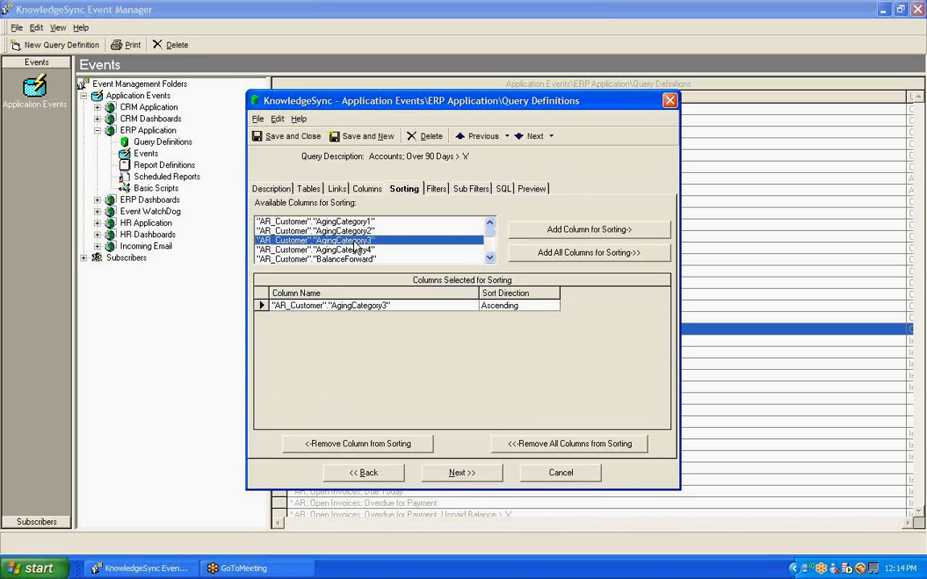
click(552, 310)
click(555, 306)
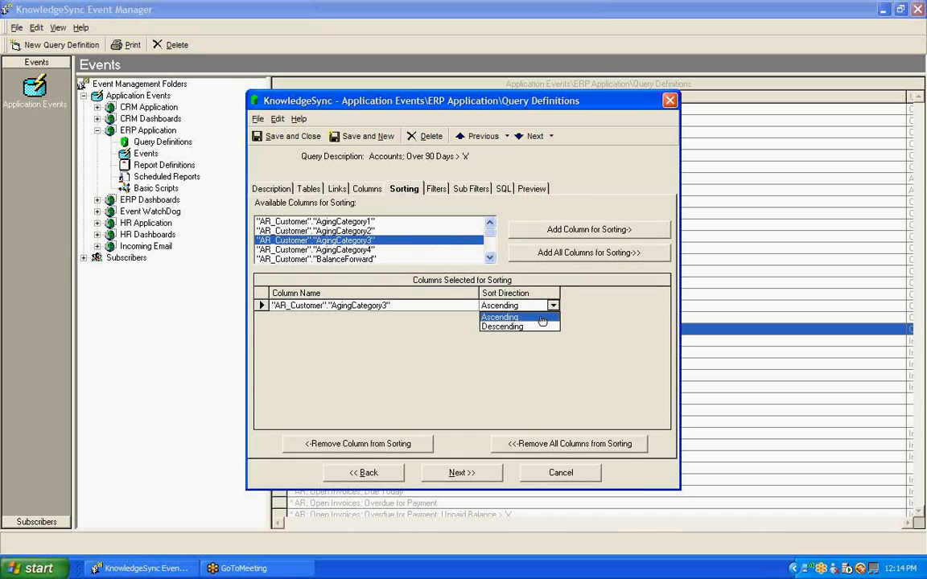
click(540, 327)
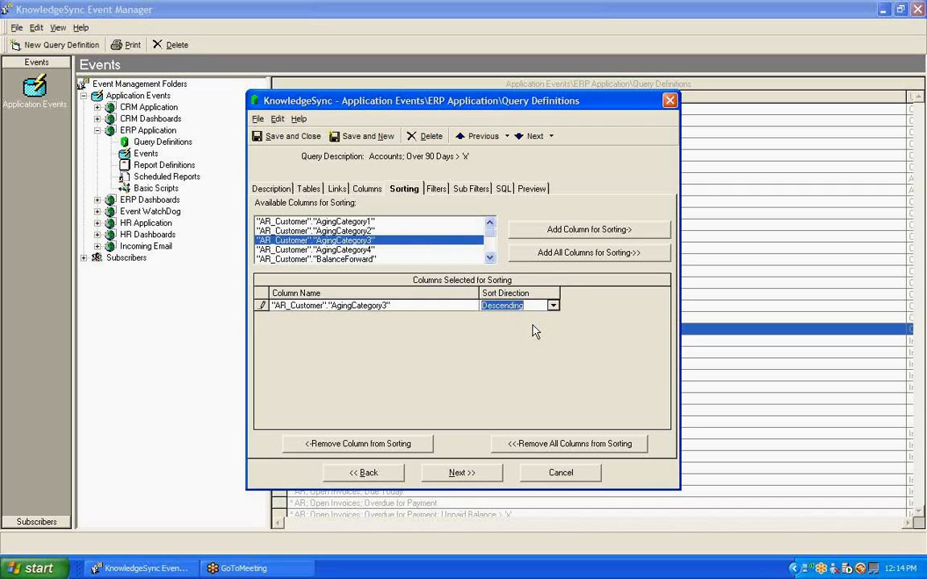
- Add AR_Customer CustomerName as the second sorting column with the sort direction Ascending
click(490, 259)
click(490, 259)
click(491, 259)
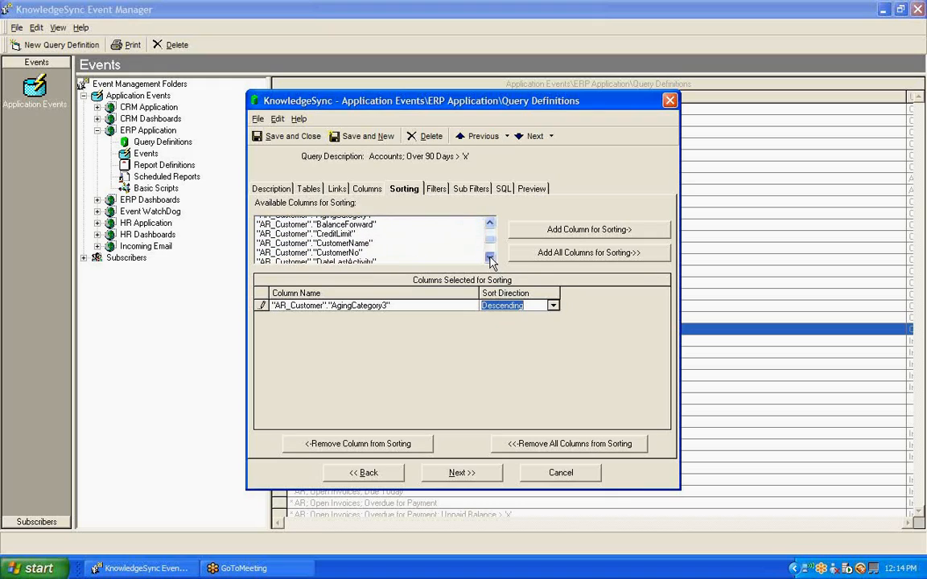
click(490, 259)
double_click(372, 240)
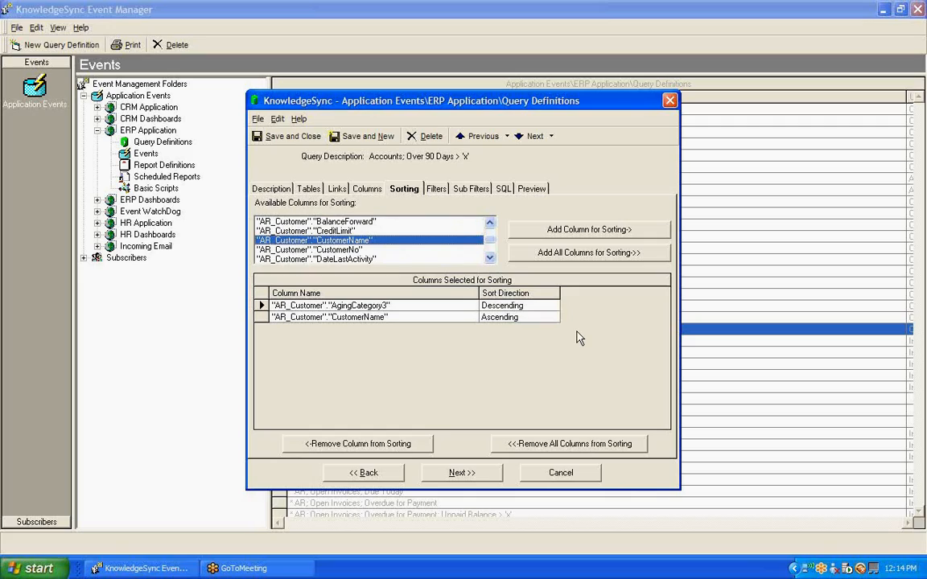
click(537, 317)
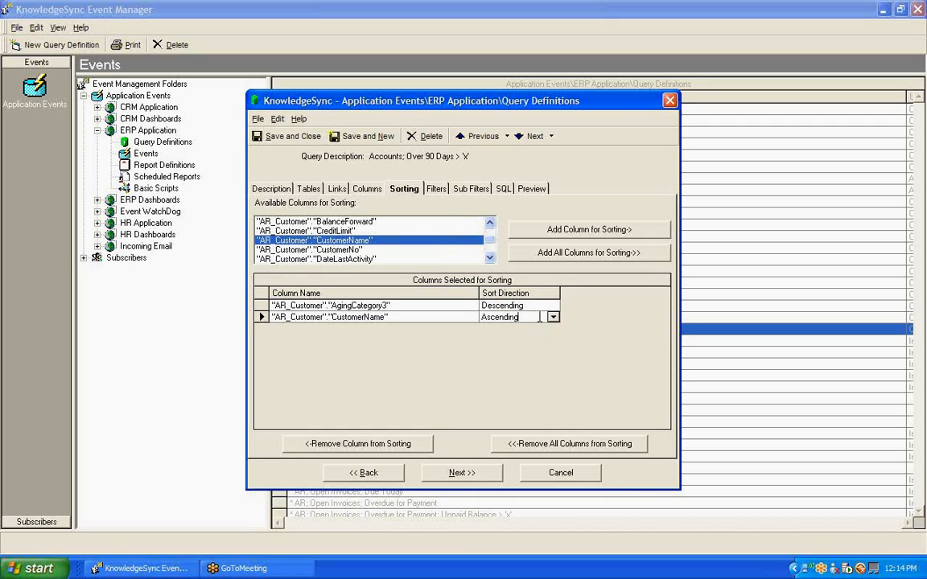
click(553, 318)
click(537, 331)
- Remove all columns from sorting and add AR_Salesperson SalespersonName as the only sorting column
click(521, 447)
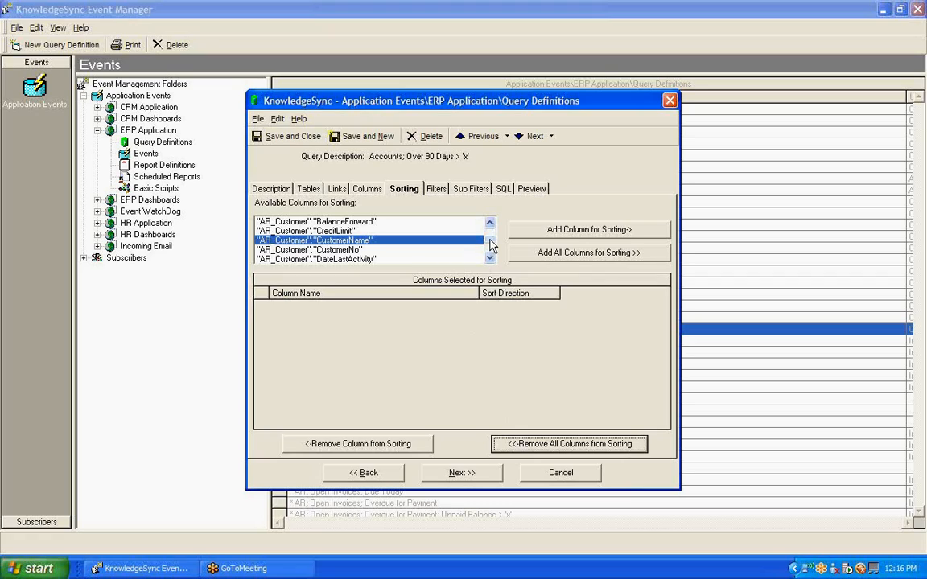
scroll(493, 247, down, 2)
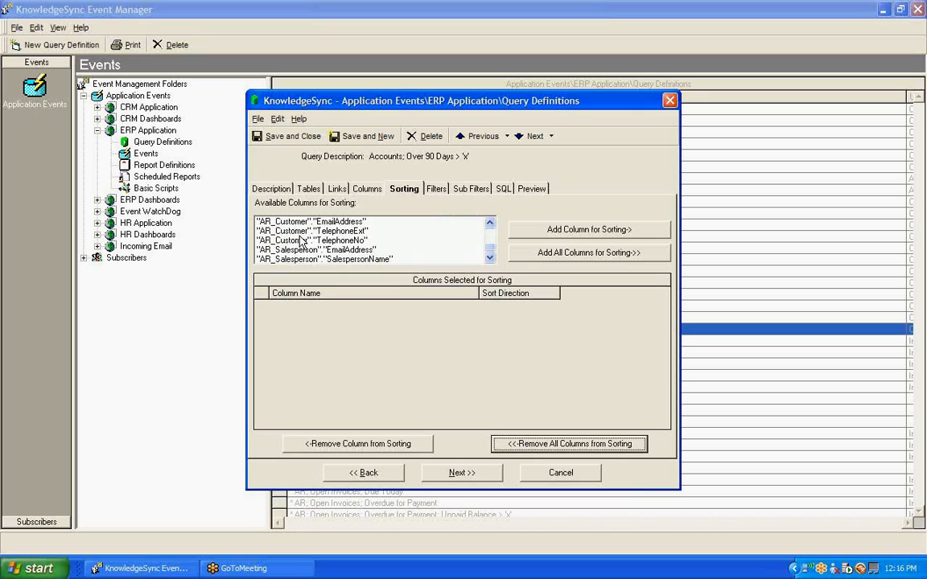
double_click(372, 259)
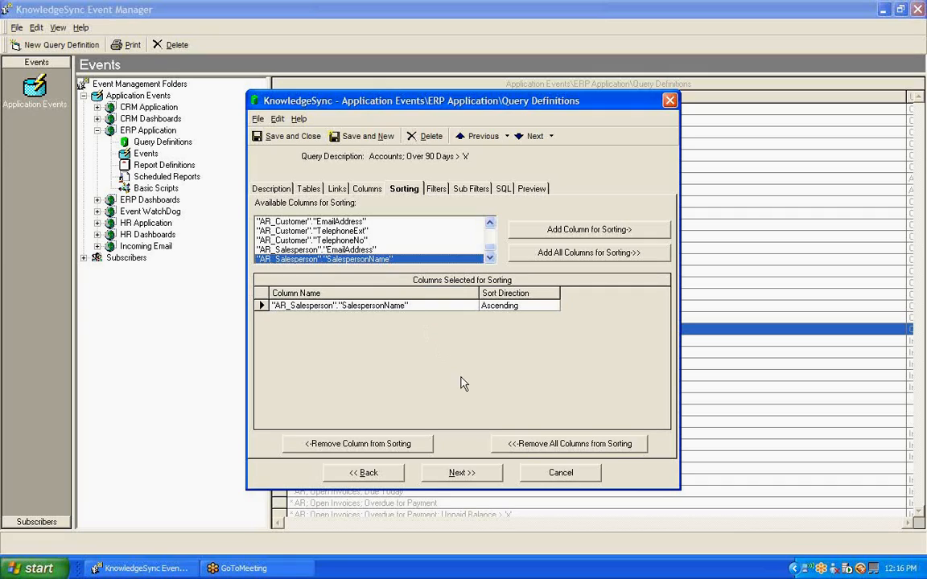
- Add a filter on AR_Customer AgingCategory3 and set its operator to greater than
click(432, 191)
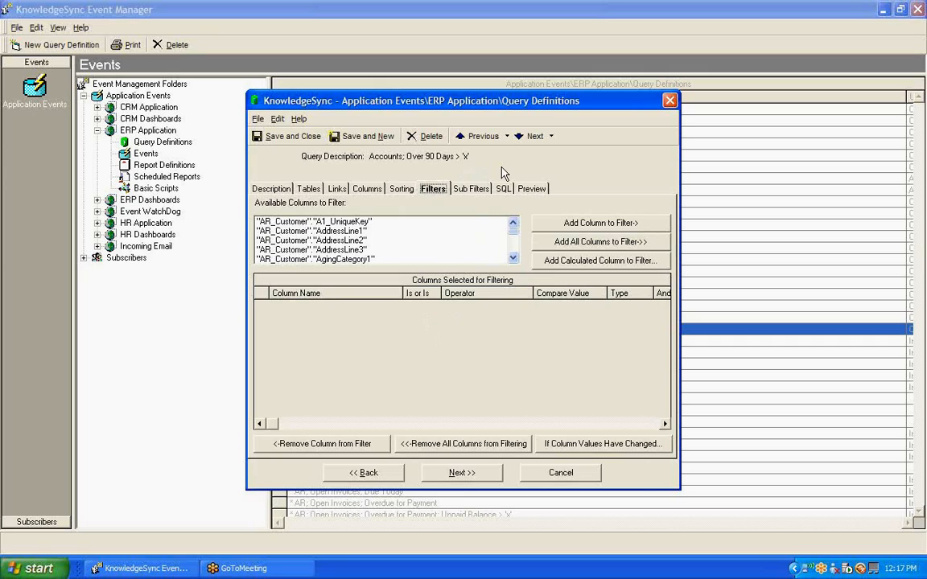
click(513, 260)
click(513, 260)
click(512, 259)
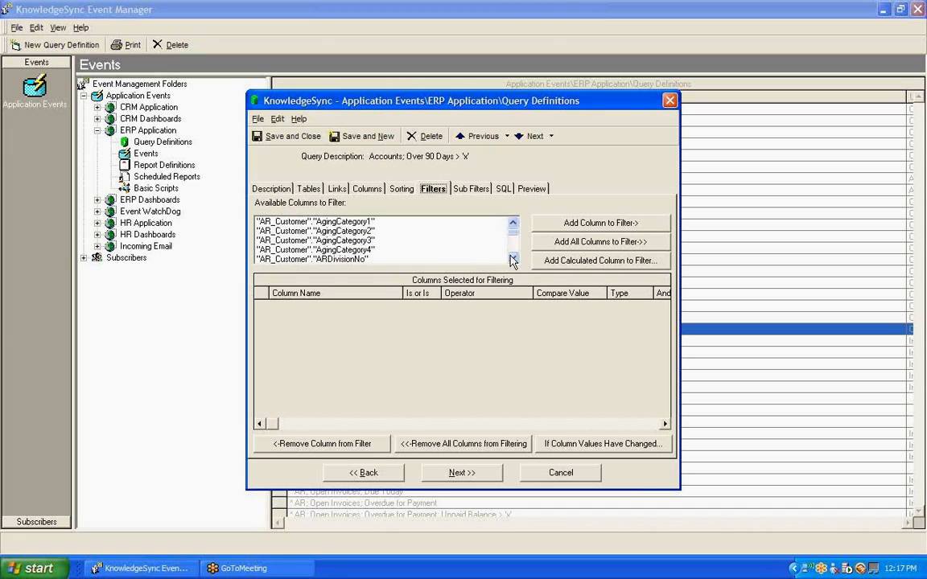
click(353, 244)
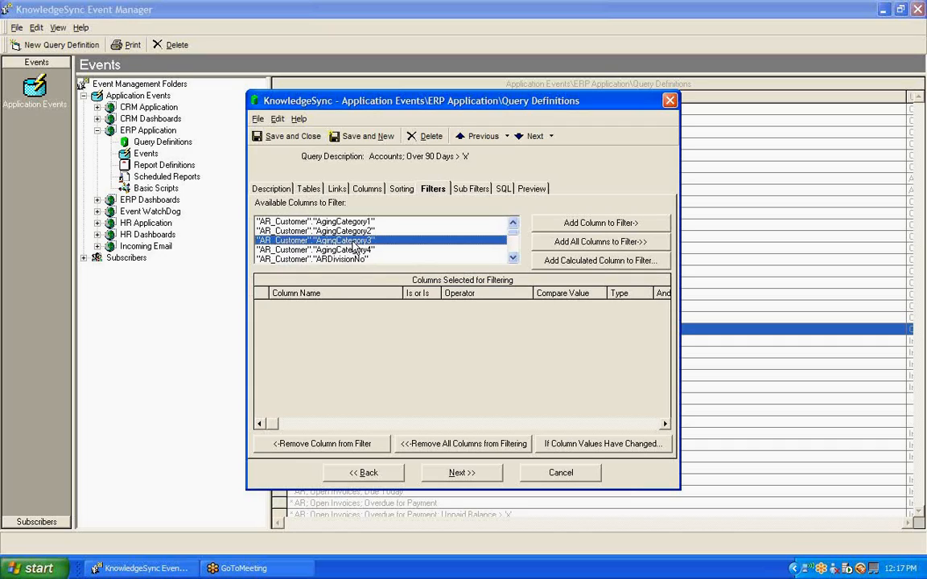
double_click(352, 246)
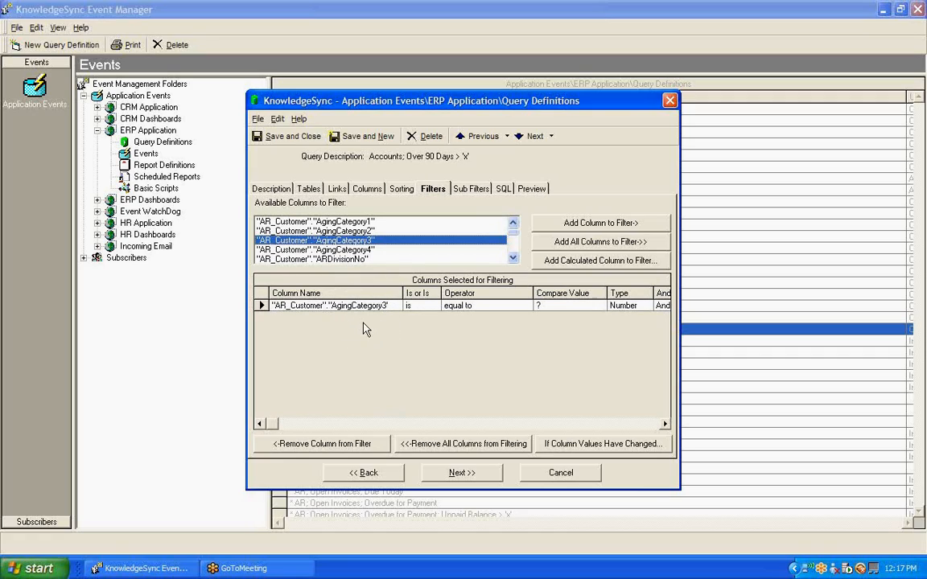
click(472, 306)
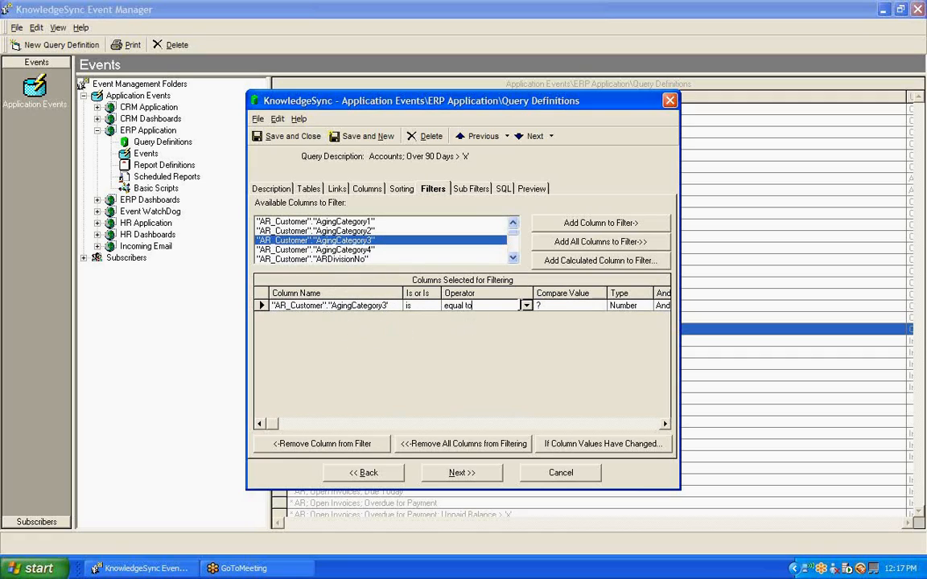
click(526, 306)
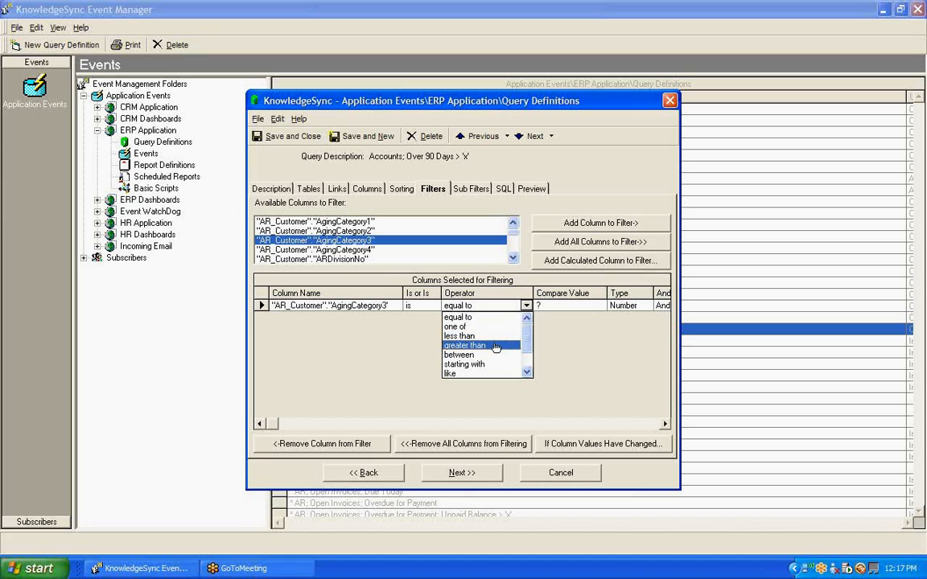
click(465, 345)
- Set the AgingCategory3 filter's compare value to 100 and preview the query results with wider aging columns
click(545, 305)
key(BackSpace)
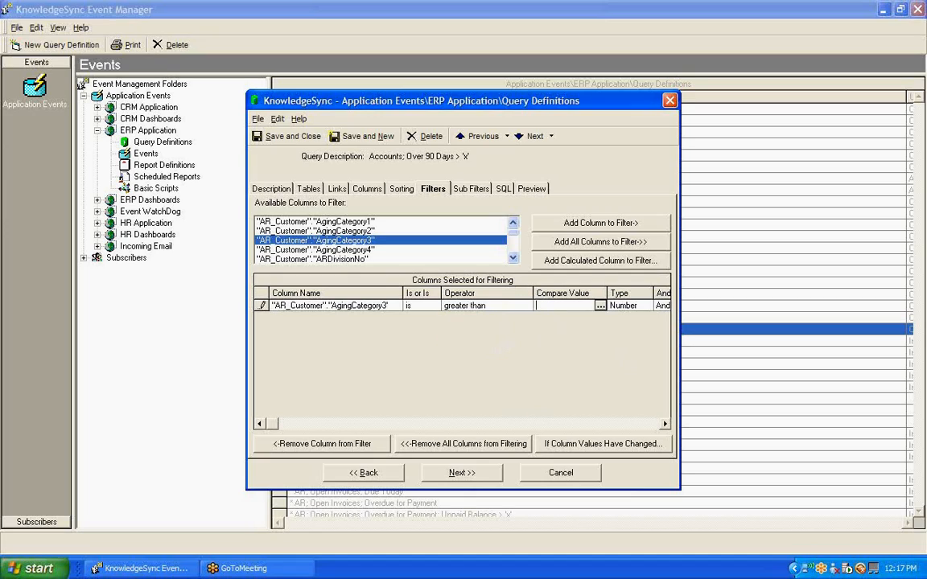
text(100)
click(532, 190)
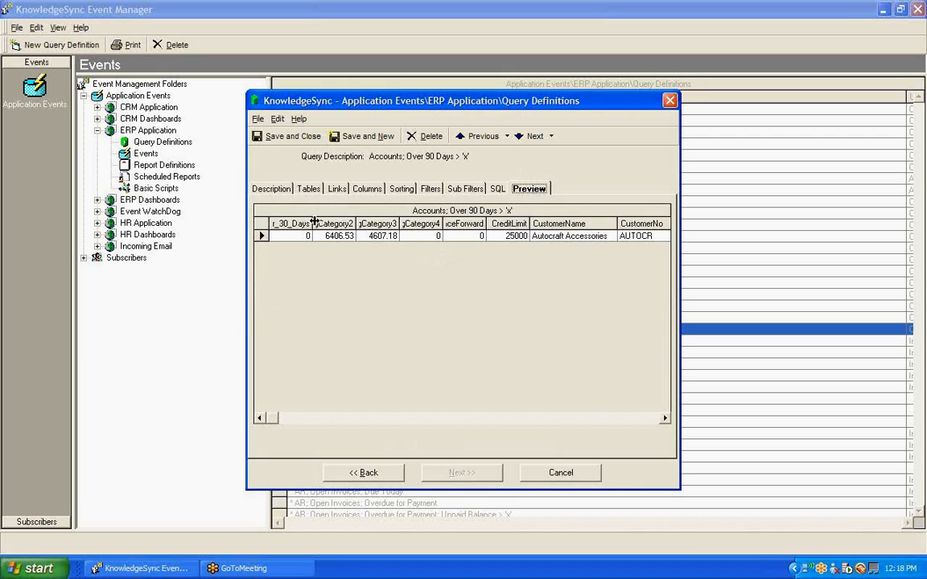
drag(313, 224, 397, 224)
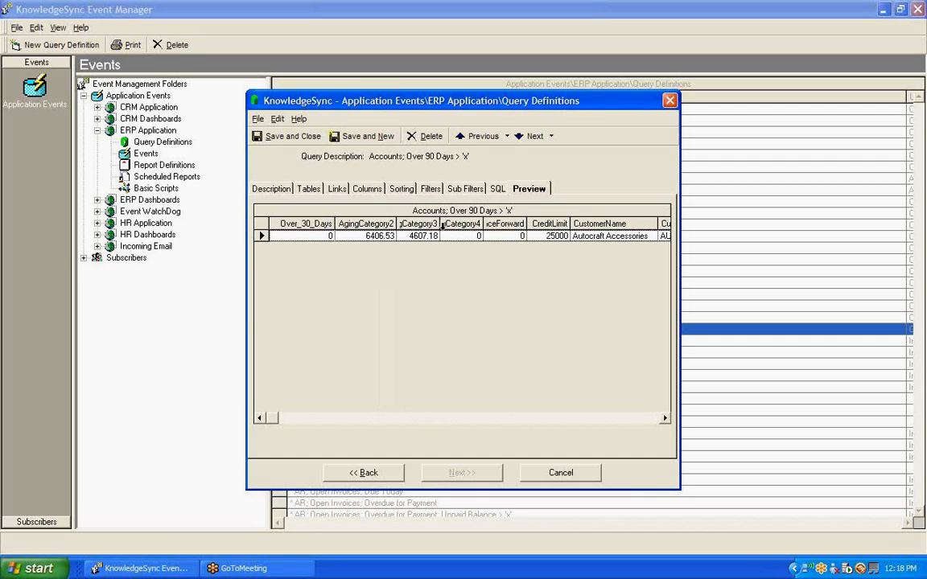
drag(483, 224, 487, 225)
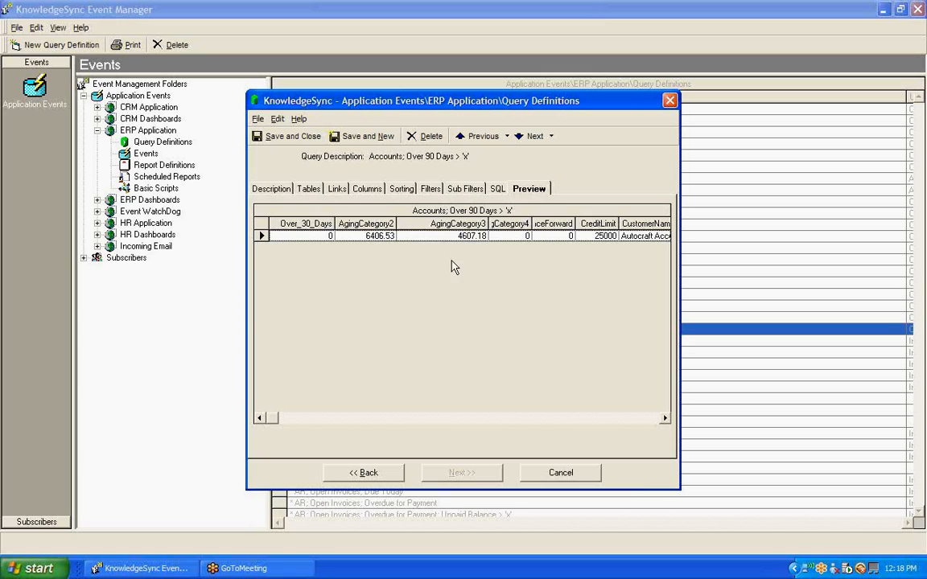
- Set the AgingCategory3 filter's compare value to 5000 and preview the query results again
click(431, 190)
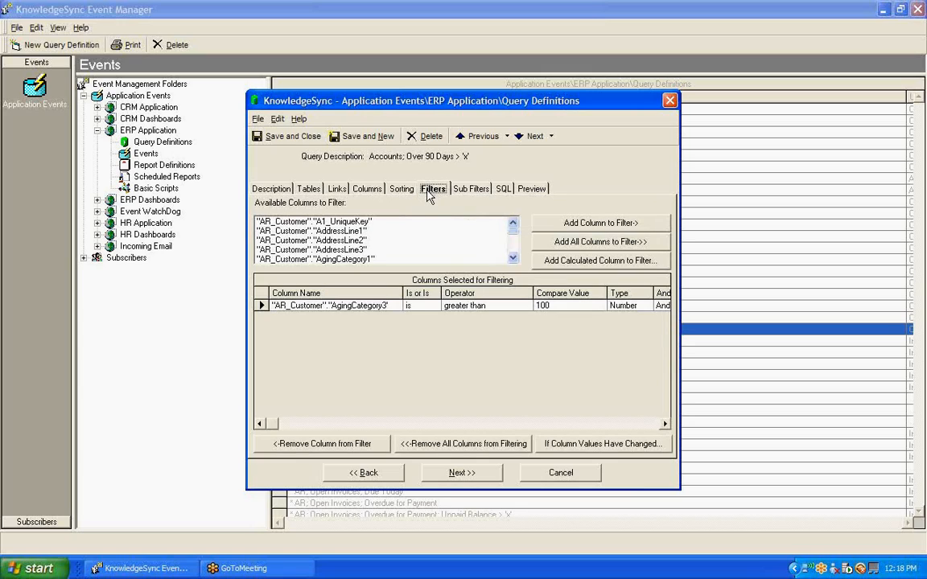
click(558, 305)
key(BackSpace)
key(BackSpace)
key(BackSpace)
text(5000)
click(531, 190)
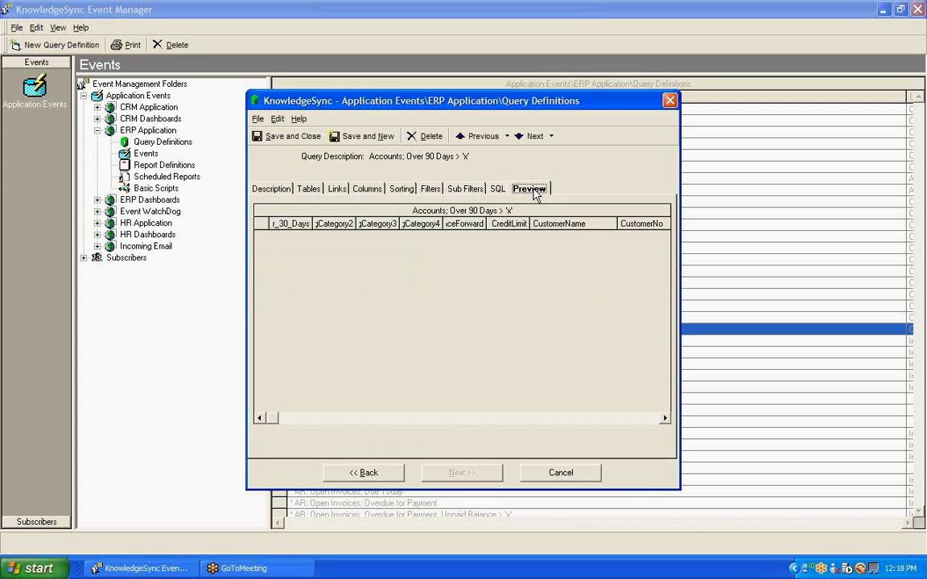
- Try 50 and 1000 in turn as the compare value of the AgingCategory3 filter
click(433, 190)
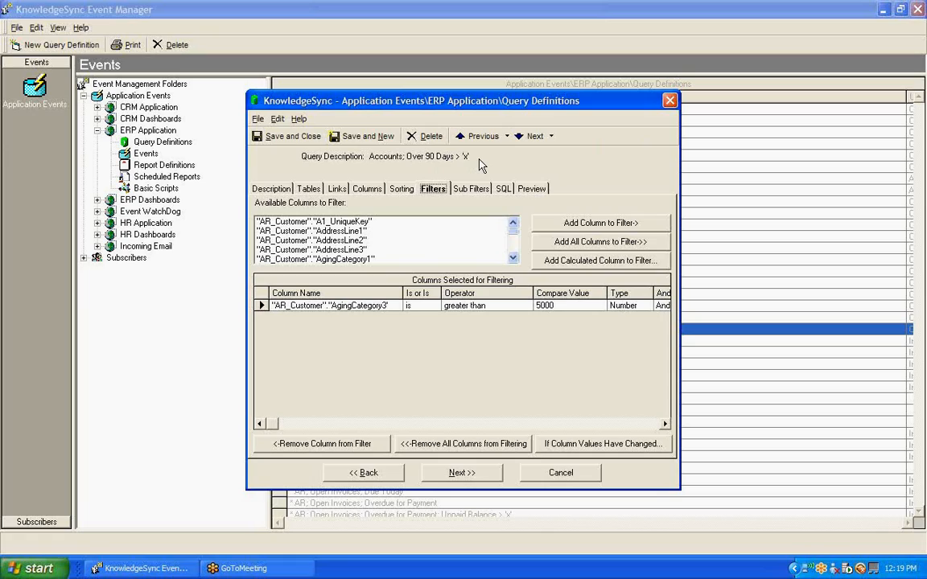
click(563, 305)
key(BackSpace)
key(BackSpace)
key(BackSpace)
key(BackSpace)
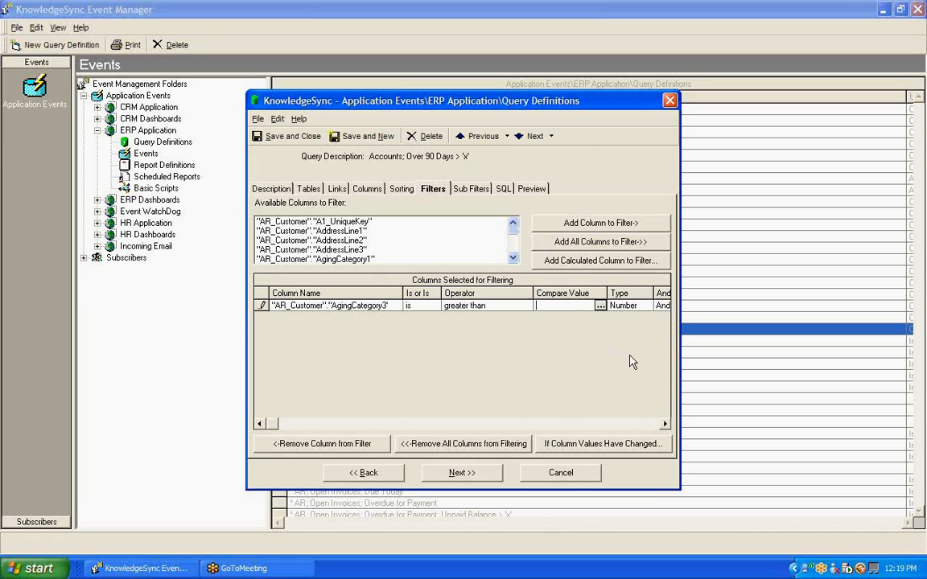
text(1)
key(BackSpace)
text(50)
key(BackSpace)
key(BackSpace)
text(1000)
- Replace the AgingCategory3 filter's fixed compare value with the prompt variable "?"
key(BackSpace)
key(BackSpace)
key(BackSpace)
key(BackSpace)
text(?)
drag(552, 306, 526, 308)
click(552, 307)
drag(563, 306, 503, 311)
- Set the AgingCategory3 filter's optional prompt to "Over 90 Day Balance is Greater Than:"
key(Tab)
key(Tab)
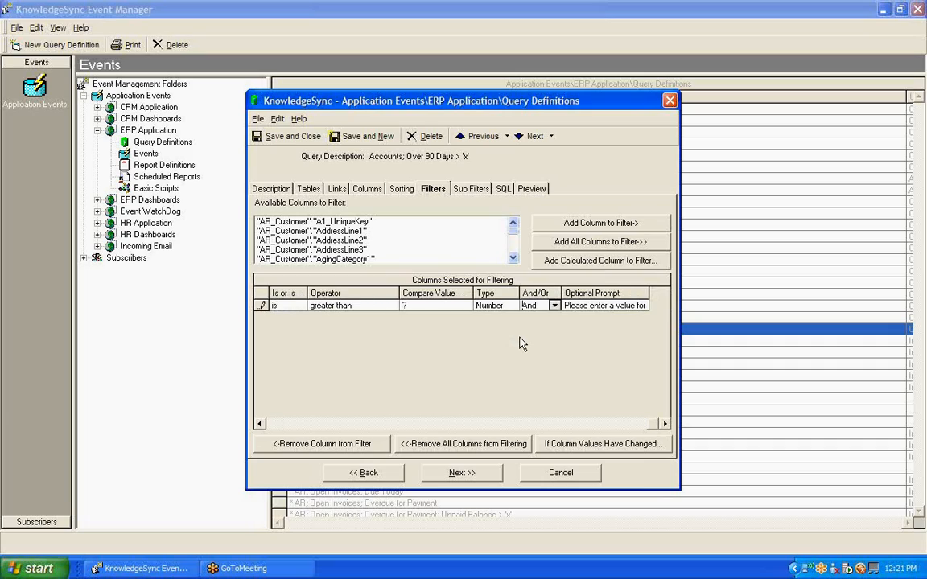
key(Tab)
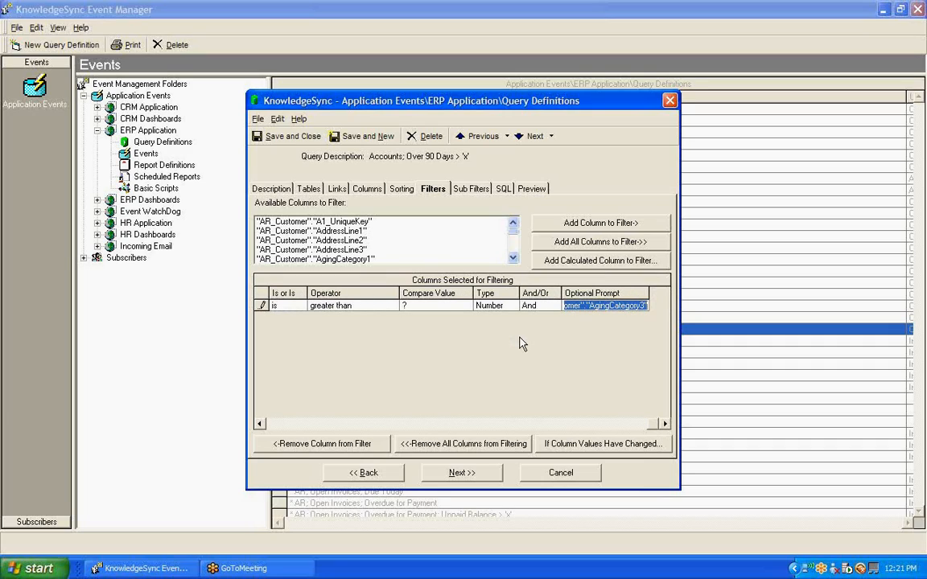
key(BackSpace)
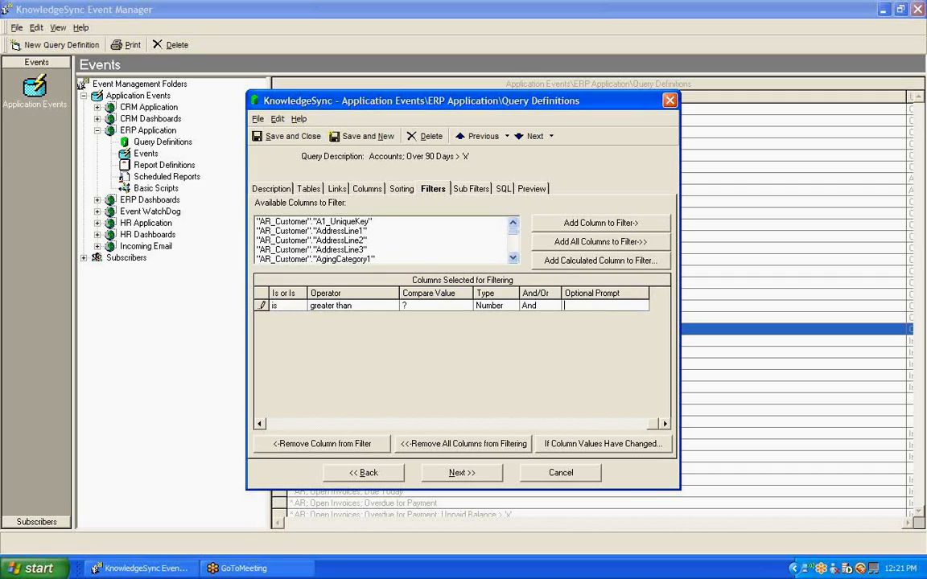
text(Over 90 Day Balance is Greter)
key(BackSpace)
key(BackSpace)
key(BackSpace)
text(ater Than:)
click(261, 424)
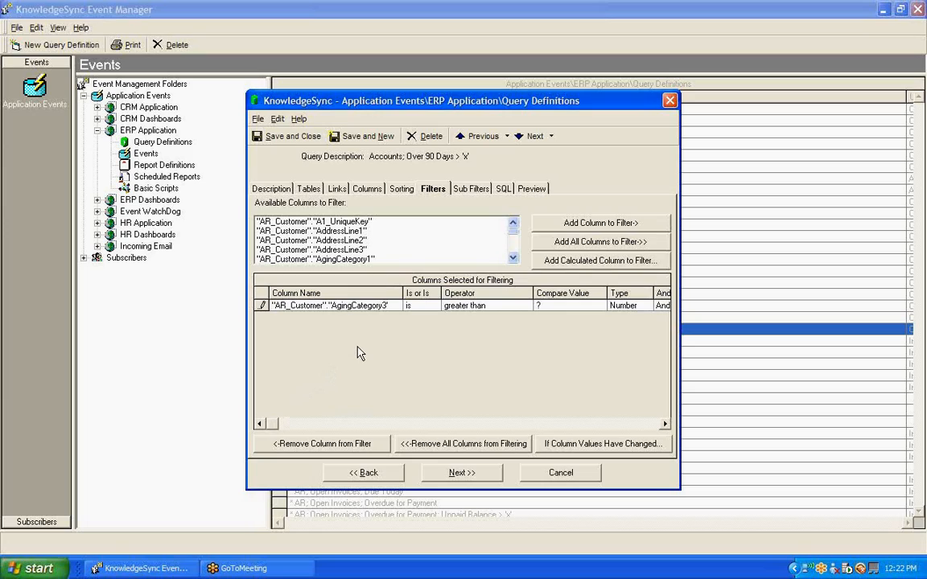
- Examine the Is/Is Not options and the available operators for the AgingCategory3 filter
click(392, 307)
click(434, 306)
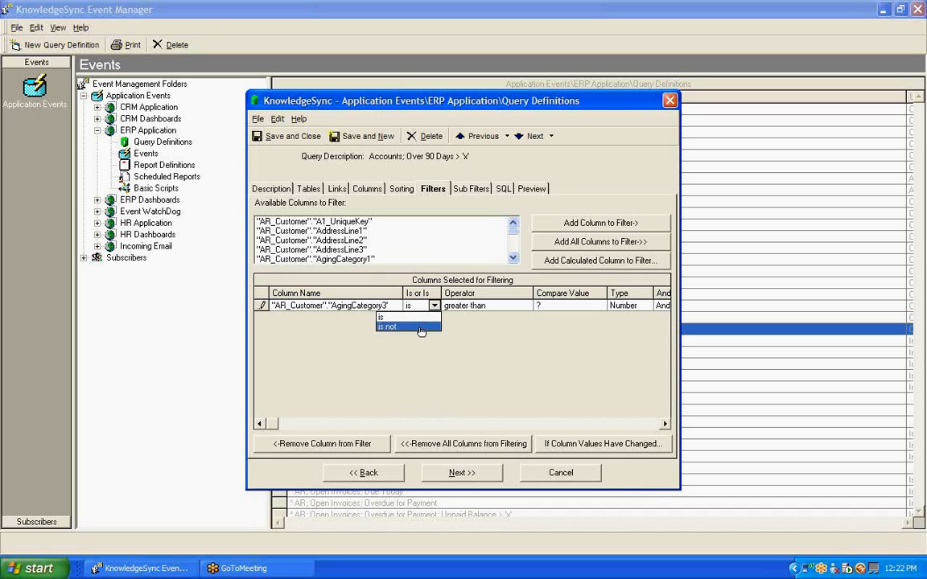
click(470, 326)
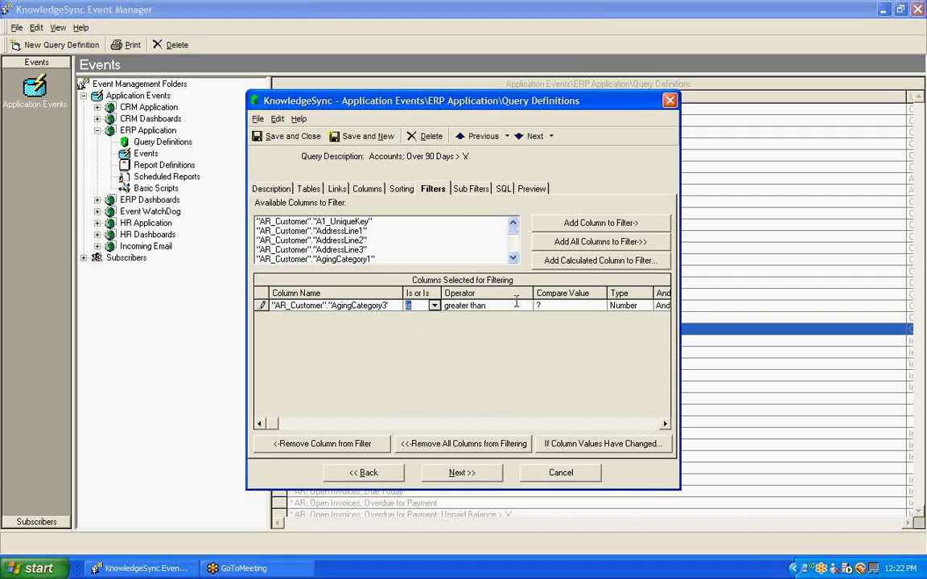
click(519, 306)
click(526, 307)
drag(528, 352, 528, 333)
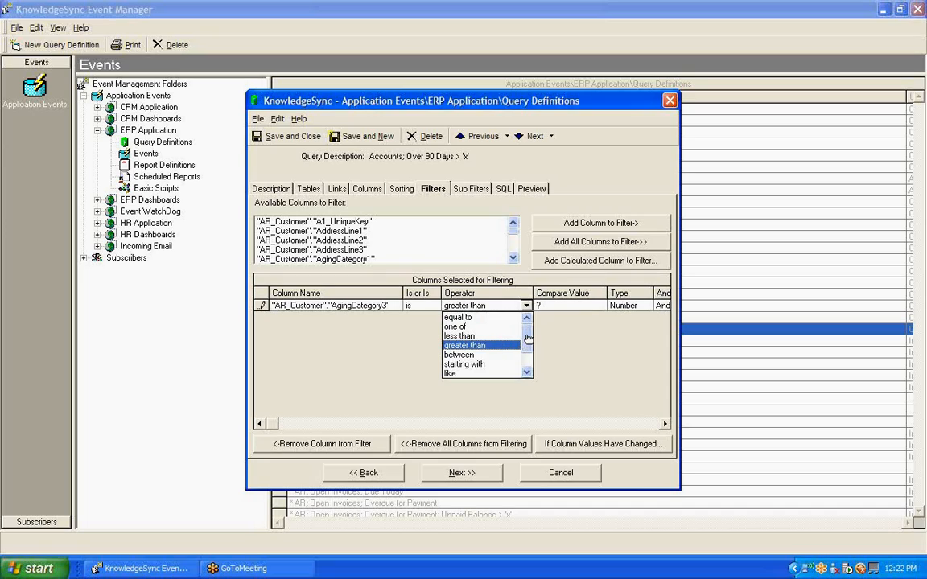
mouse_move(528, 340)
mouse_down()
mouse_move(529, 361)
mouse_move(531, 337)
mouse_up()
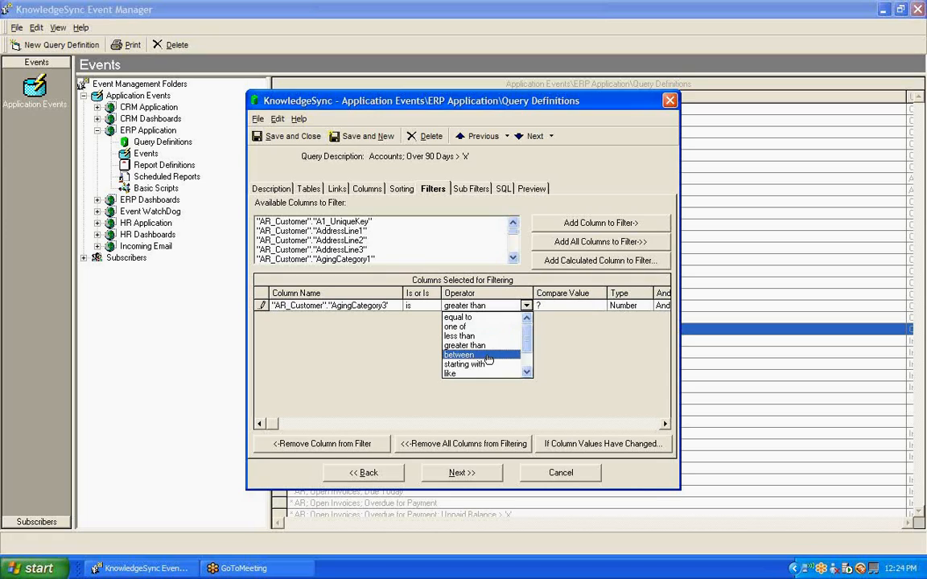
click(527, 373)
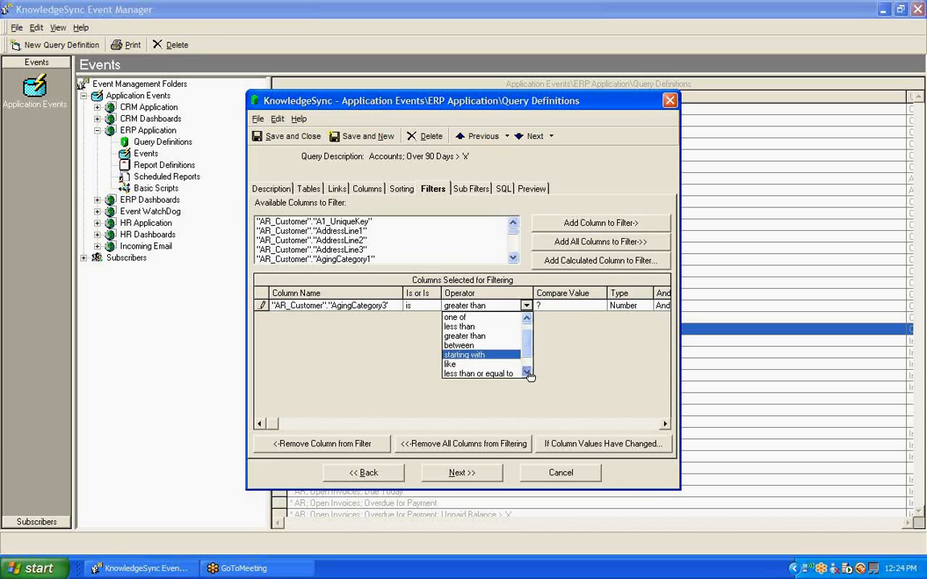
click(528, 372)
click(528, 372)
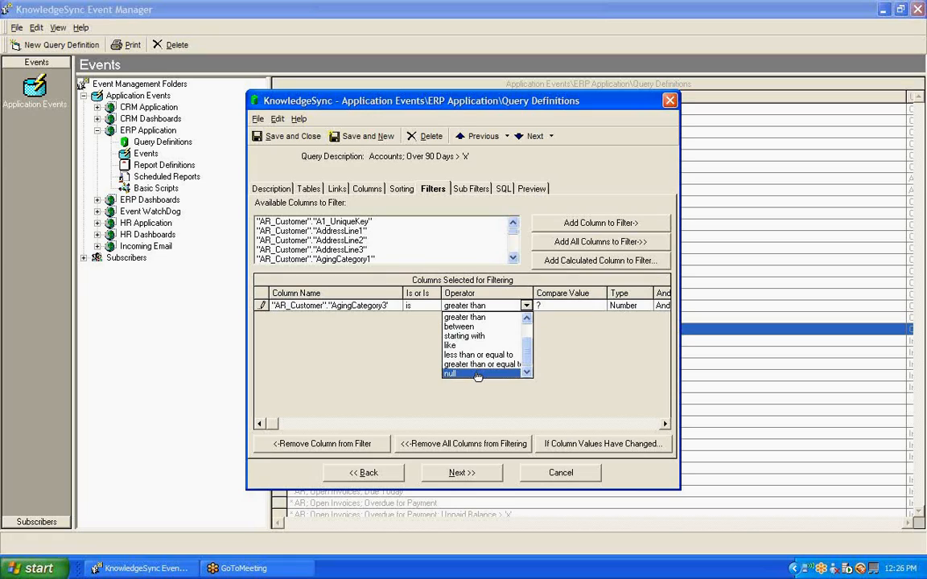
- Try null and equal to in turn as the operator of the AgingCategory3 filter
click(477, 374)
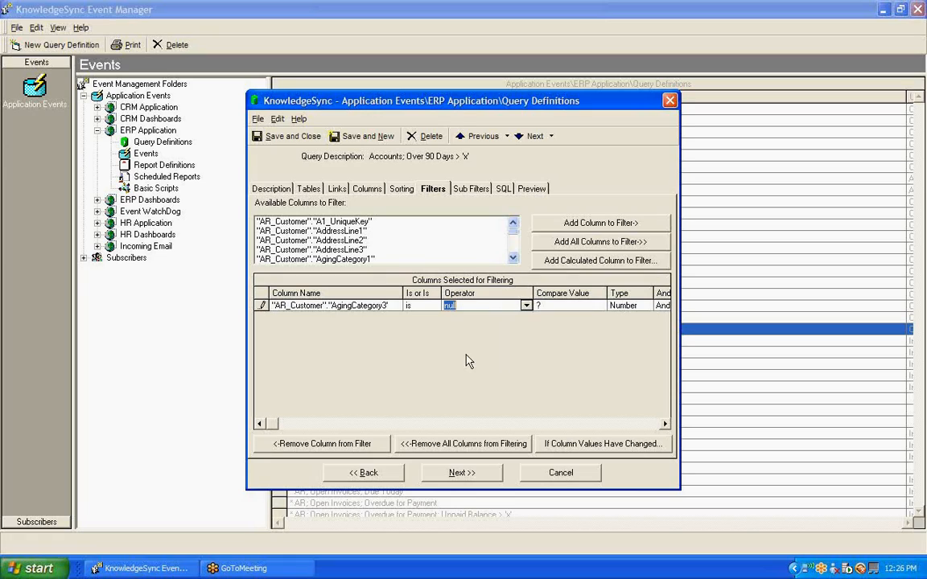
click(526, 306)
drag(528, 354, 525, 339)
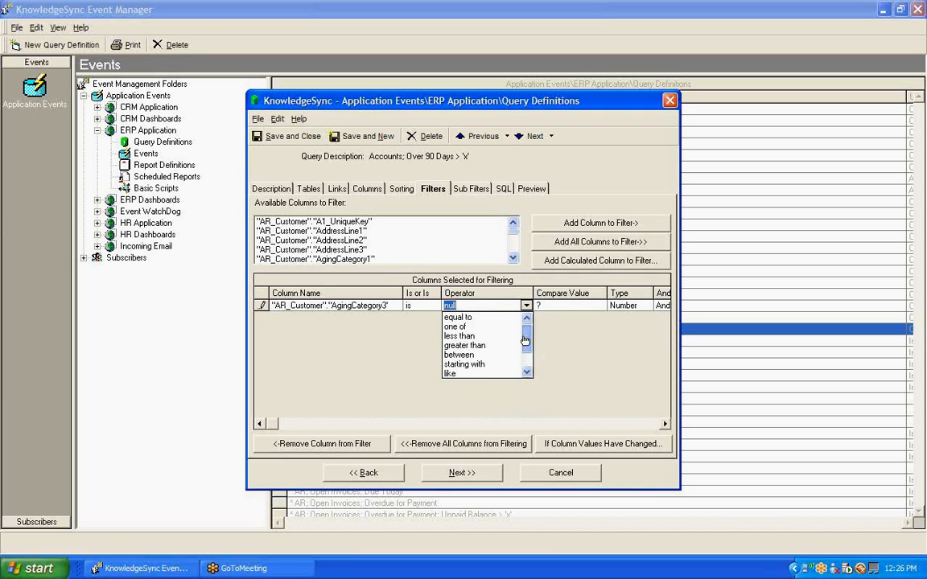
click(498, 318)
click(559, 305)
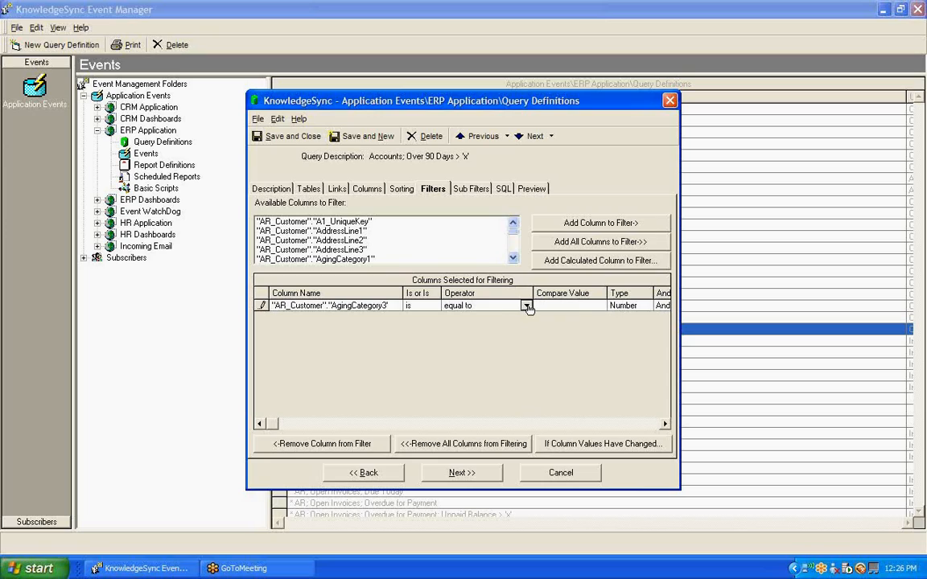
- Set the AgingCategory3 filter's operator to greater than and its compare value to "?"
click(525, 305)
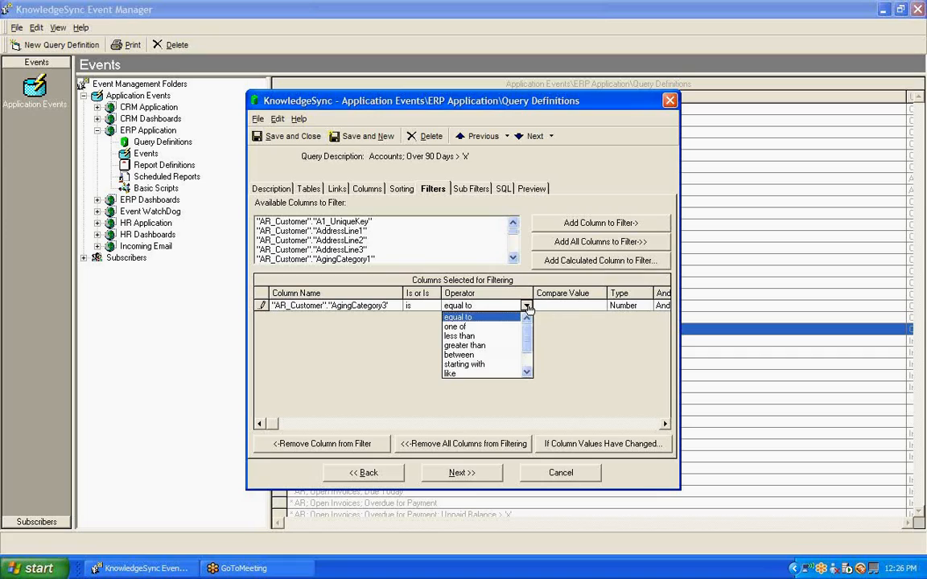
click(499, 348)
key(Tab)
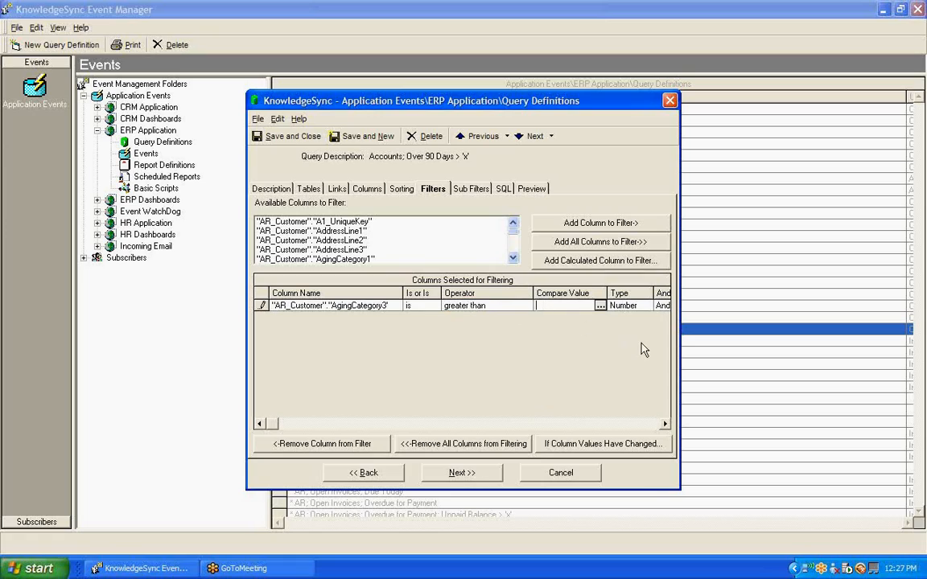
text(?)
- Examine the Type and And/Or choices for the AgingCategory3 filter, keeping Number and And
click(642, 306)
click(647, 306)
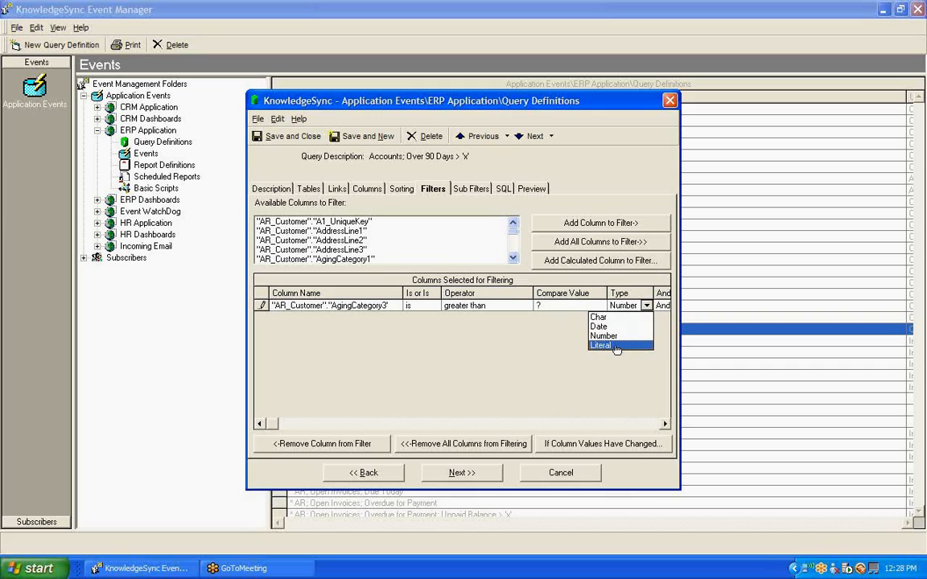
click(559, 337)
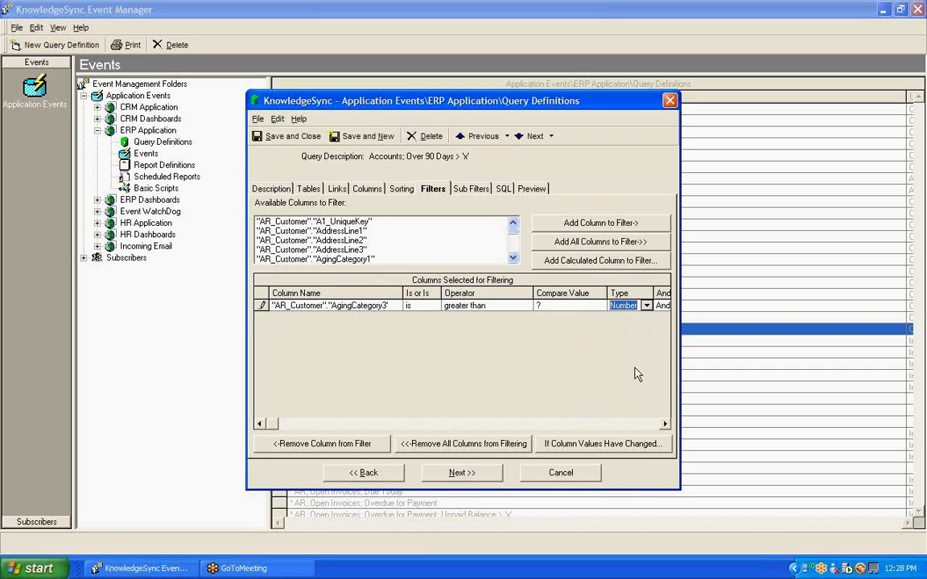
click(664, 424)
click(555, 306)
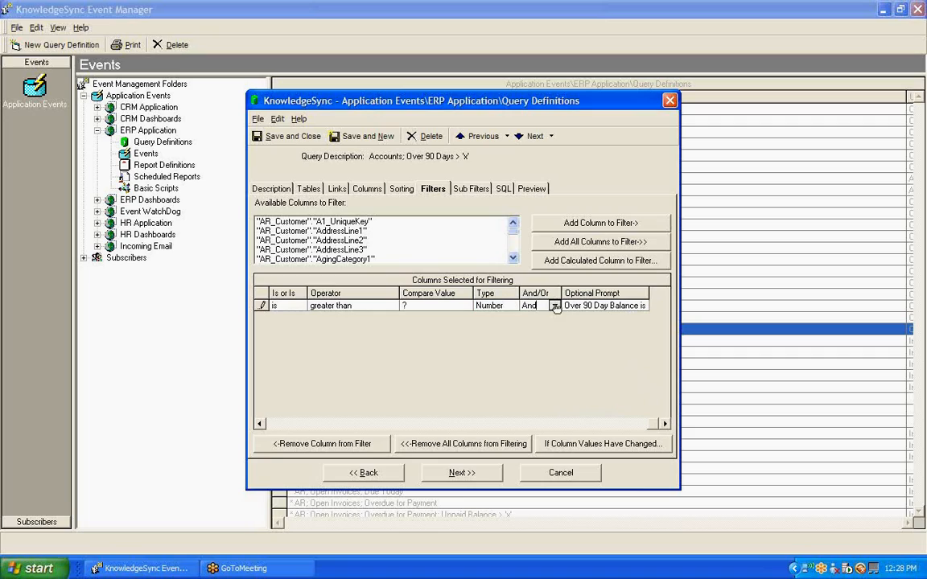
click(556, 307)
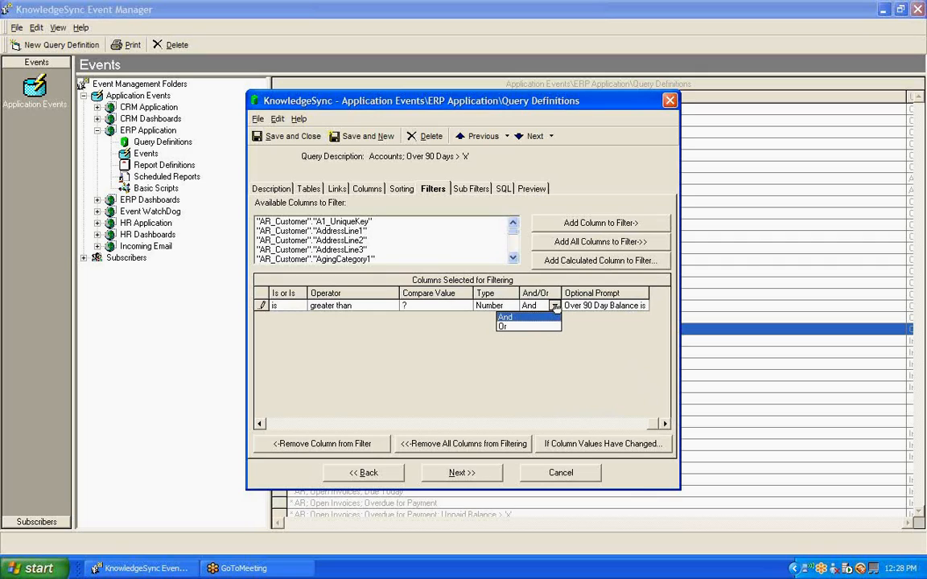
click(502, 319)
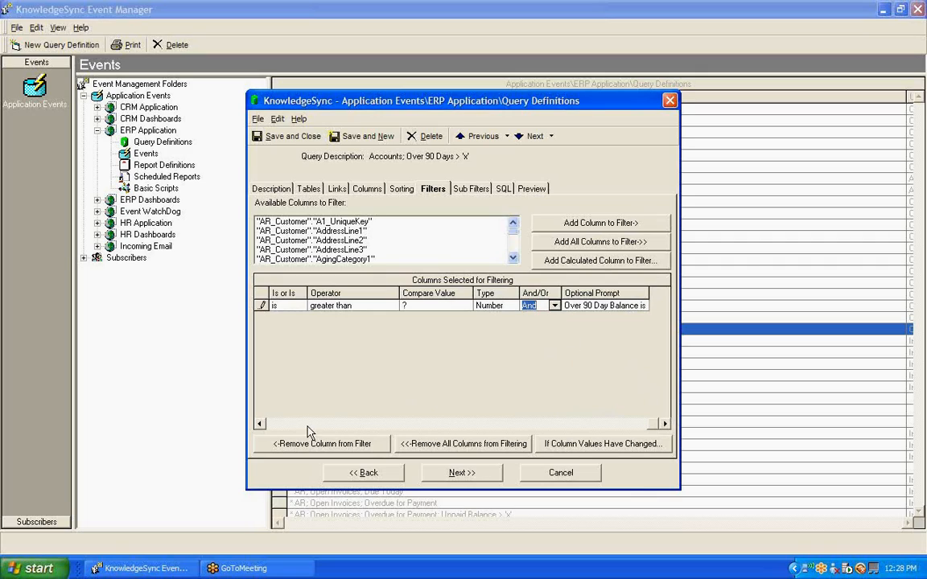
click(259, 424)
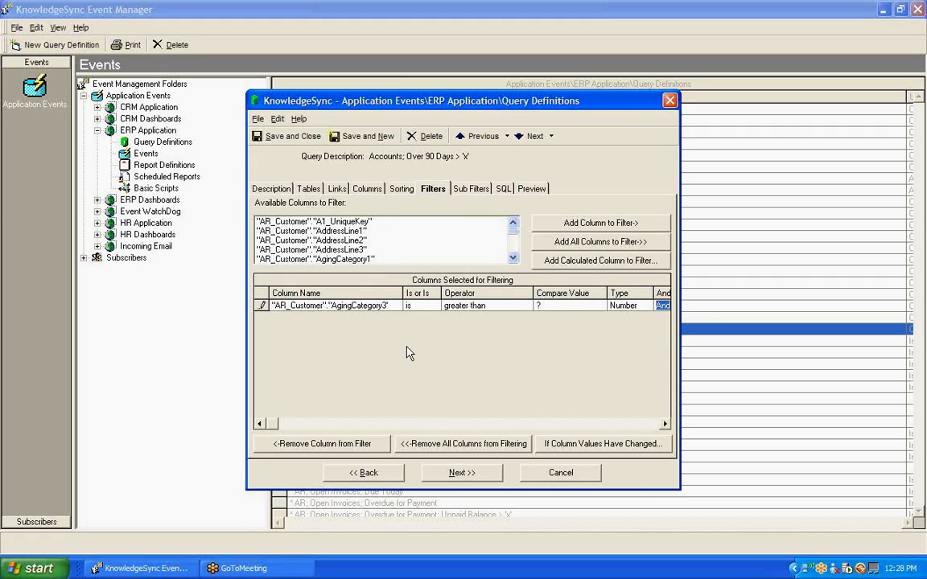
- Add the AR_Customer DateCreated column as a second filter of the query
click(513, 259)
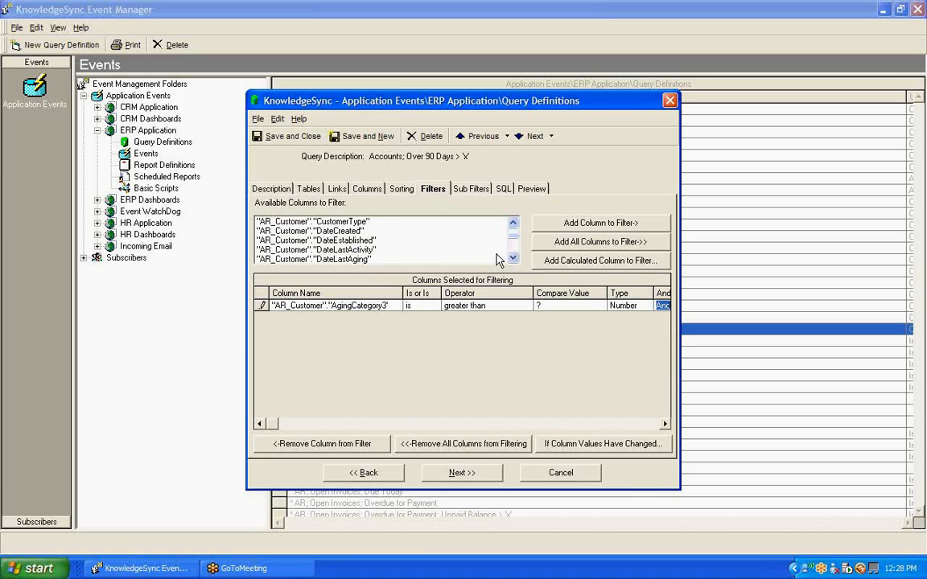
double_click(299, 232)
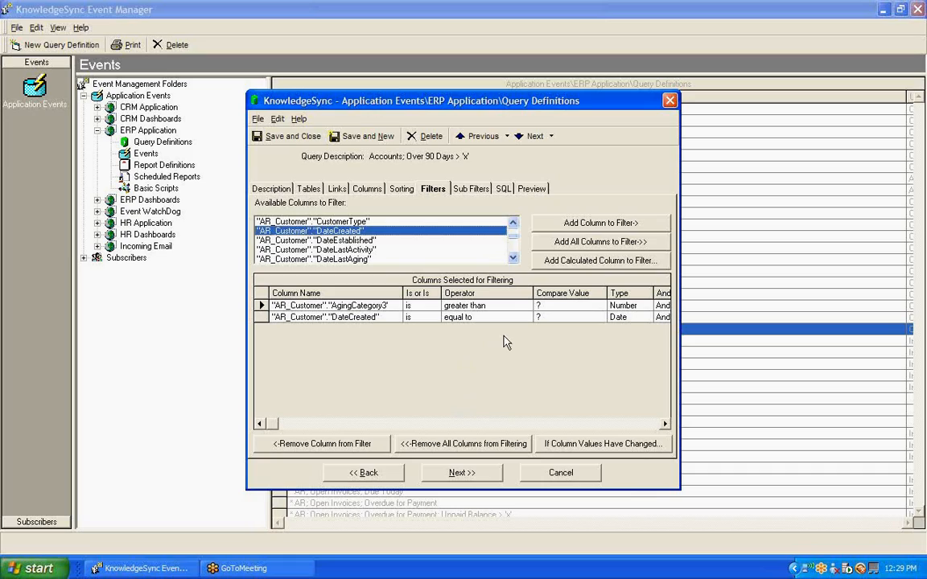
- Try the fixed dates 11/8/2010 and 11/9/2010 as the DateCreated filter's compare value, and clear the field
click(515, 317)
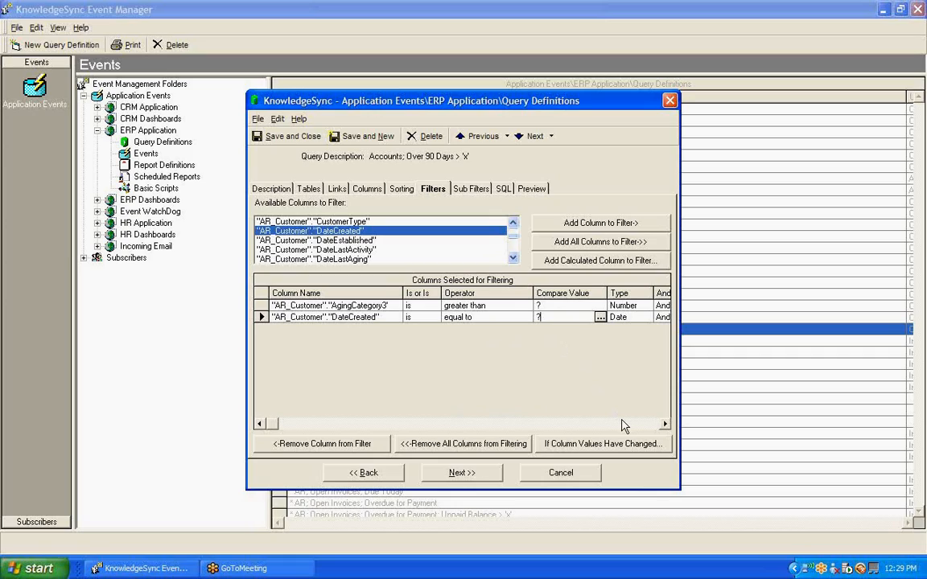
key(BackSpace)
text(11/8/2010)
key(BackSpace)
text(9)
drag(581, 317, 519, 321)
key(Delete)
- Set the DateCreated filter's compare value to the substitution variable %Current Date%
click(600, 320)
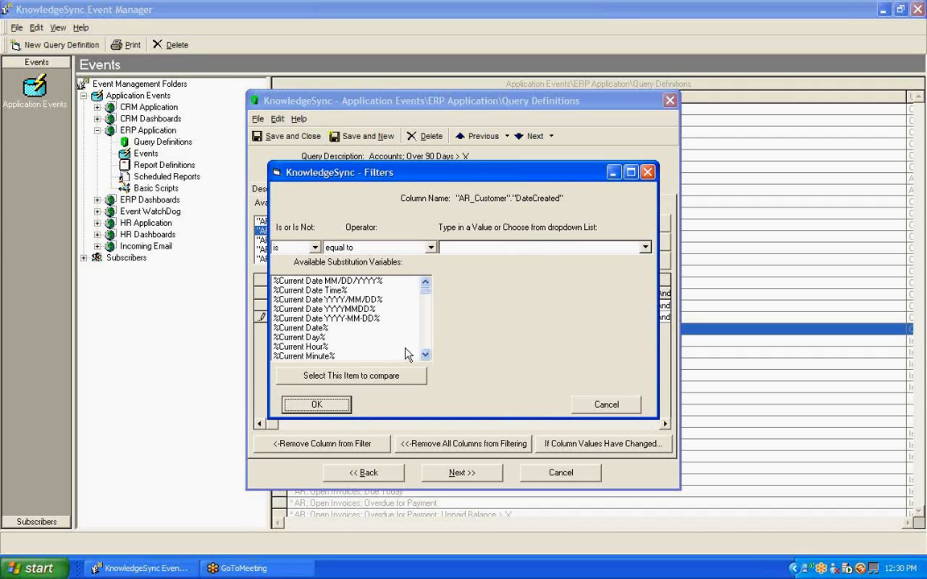
drag(426, 357, 426, 357)
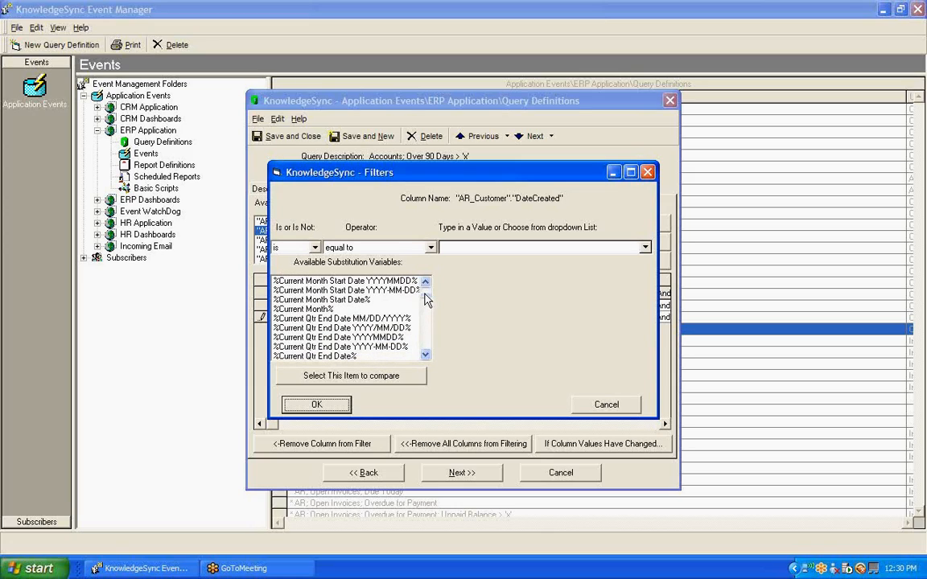
scroll(387, 299, up, 5)
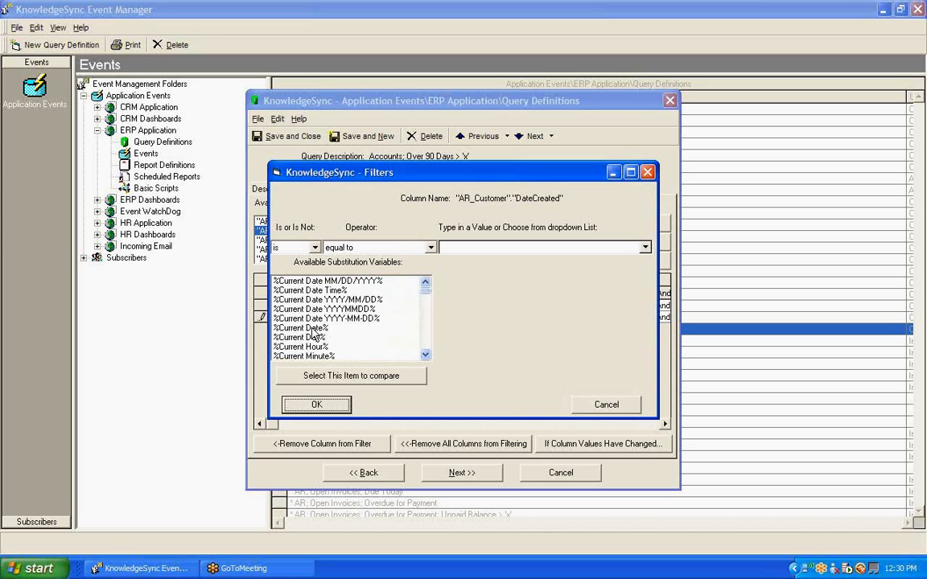
click(354, 328)
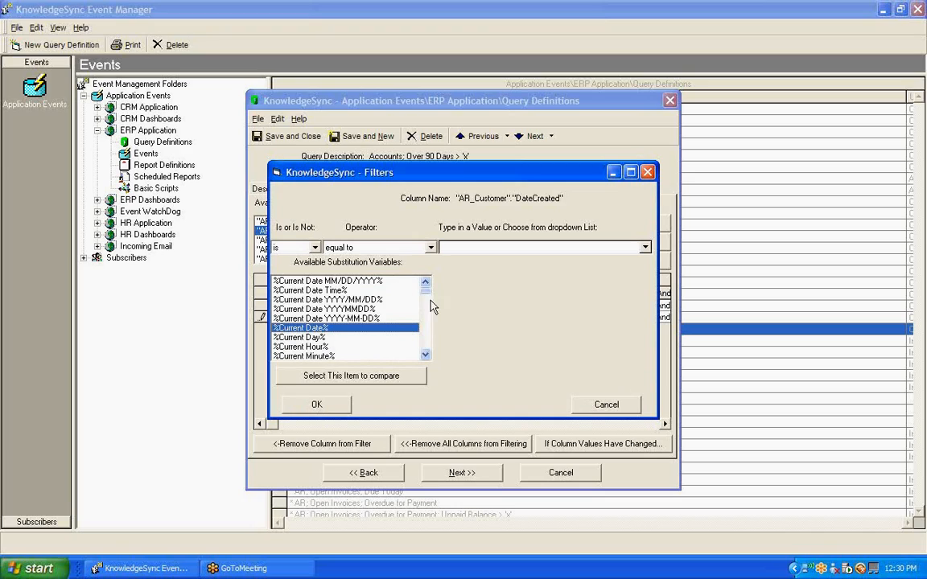
click(425, 356)
drag(425, 360, 426, 360)
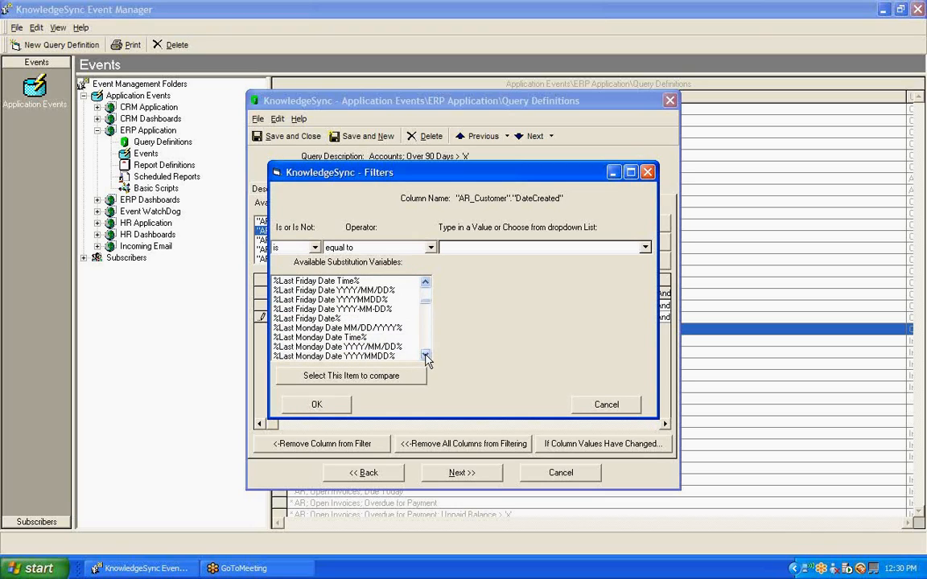
drag(427, 303, 426, 329)
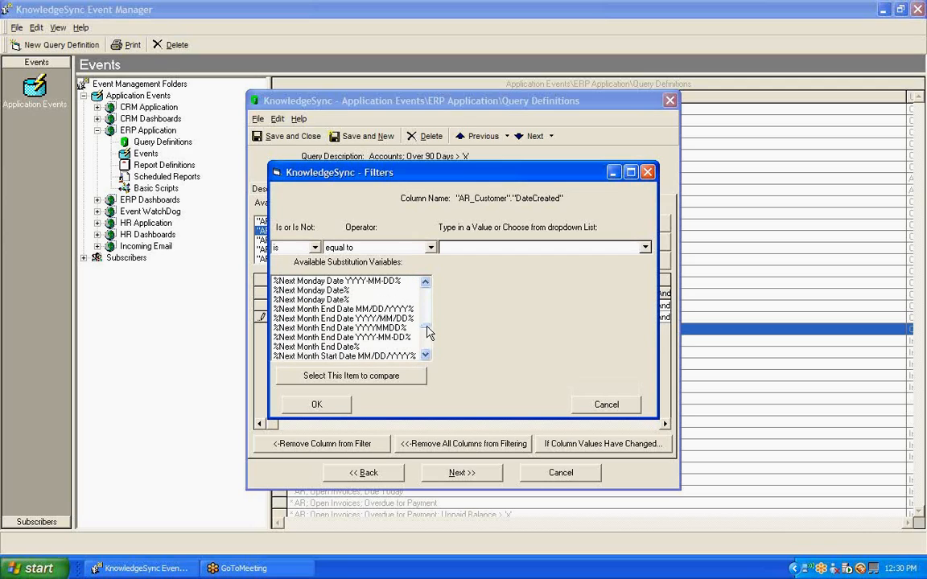
drag(427, 332, 429, 351)
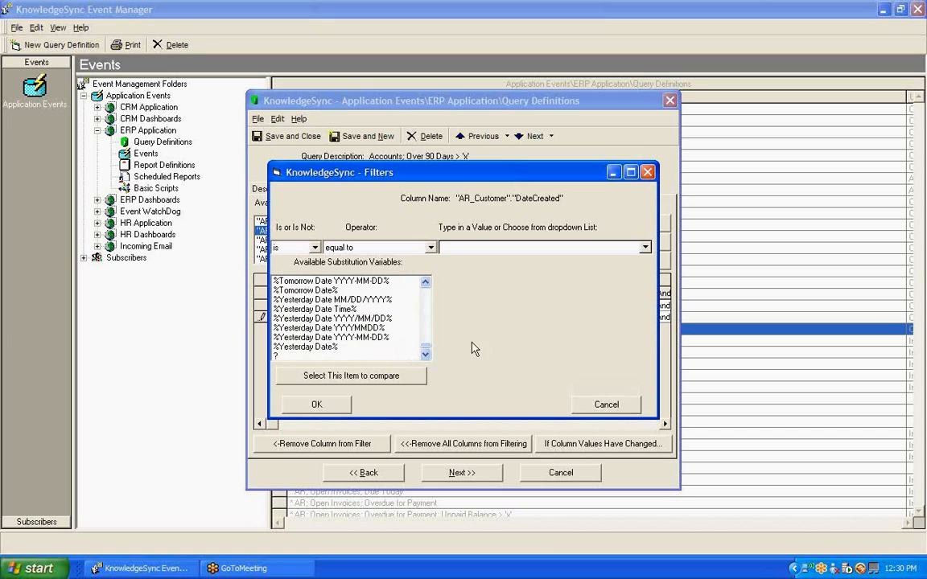
drag(426, 351, 427, 295)
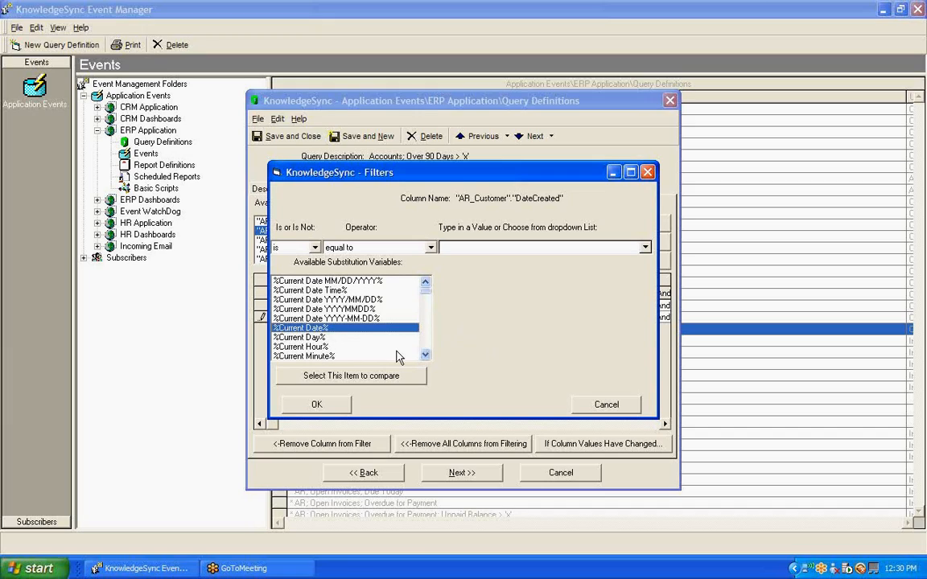
double_click(338, 330)
click(314, 405)
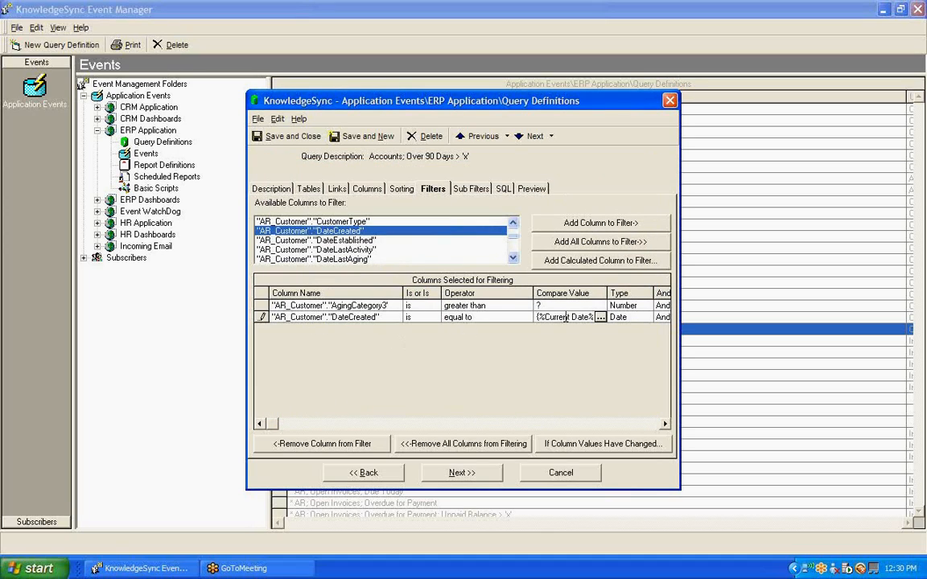
- Set the DateCreated filter's compare value to the substitution variable %Current Date YYYY-MM-DD%
click(638, 317)
drag(635, 317, 601, 329)
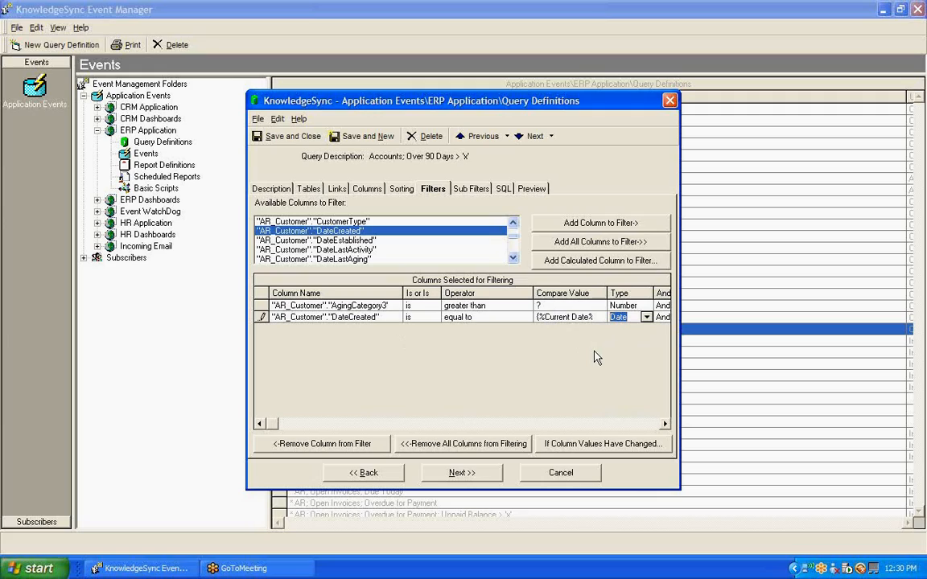
click(597, 319)
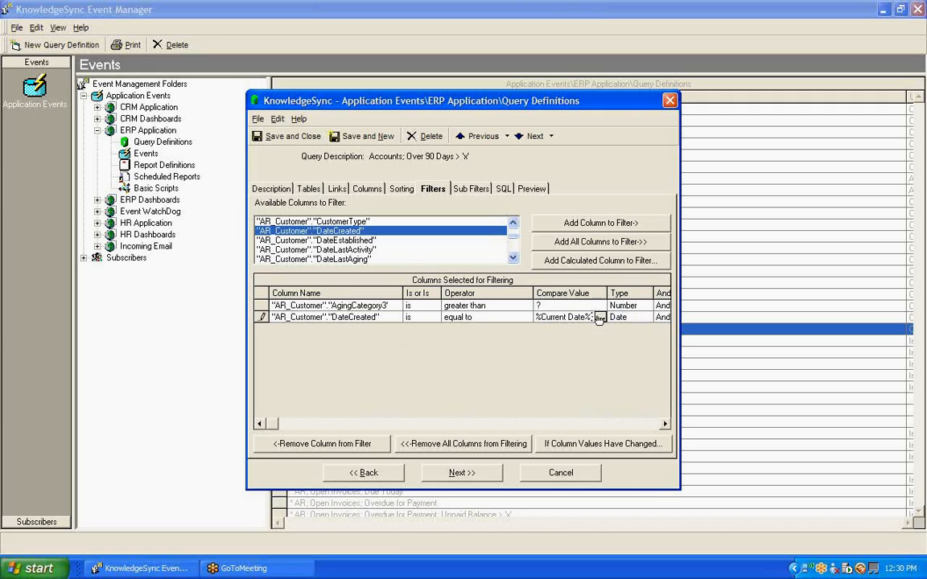
click(600, 318)
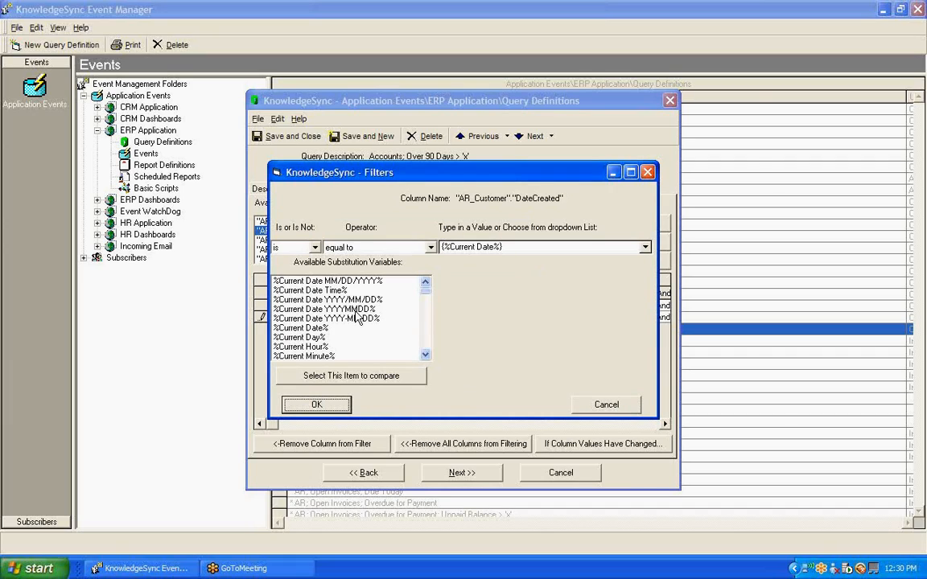
click(303, 301)
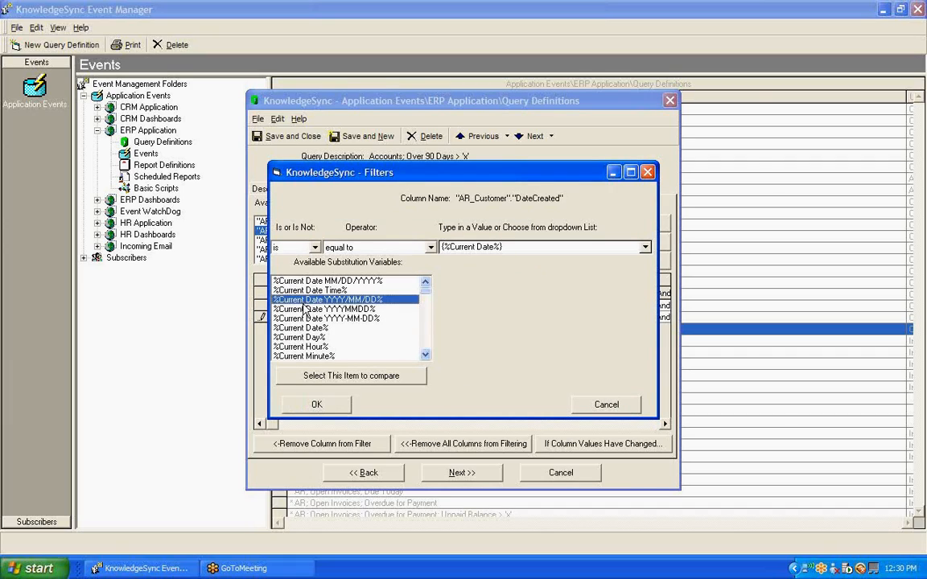
click(304, 309)
click(304, 328)
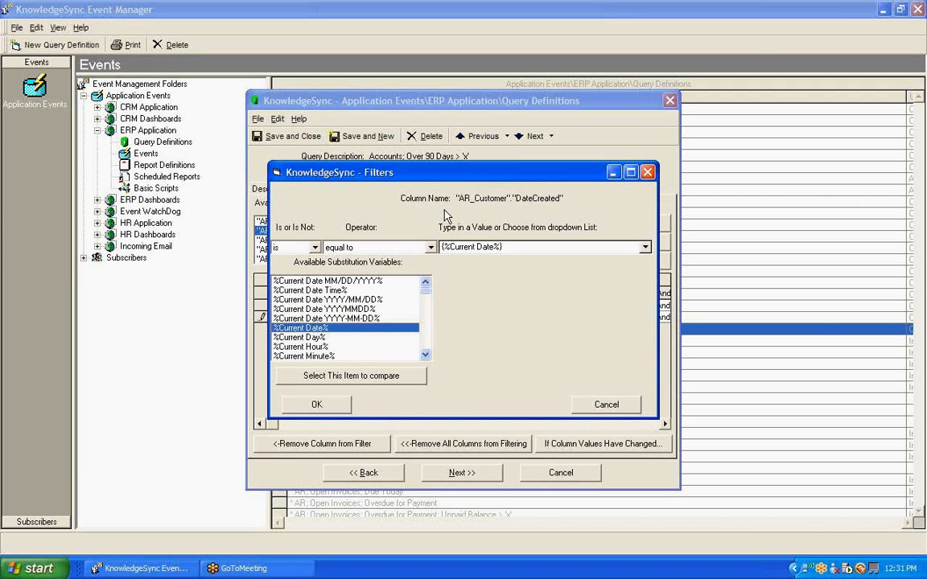
click(340, 319)
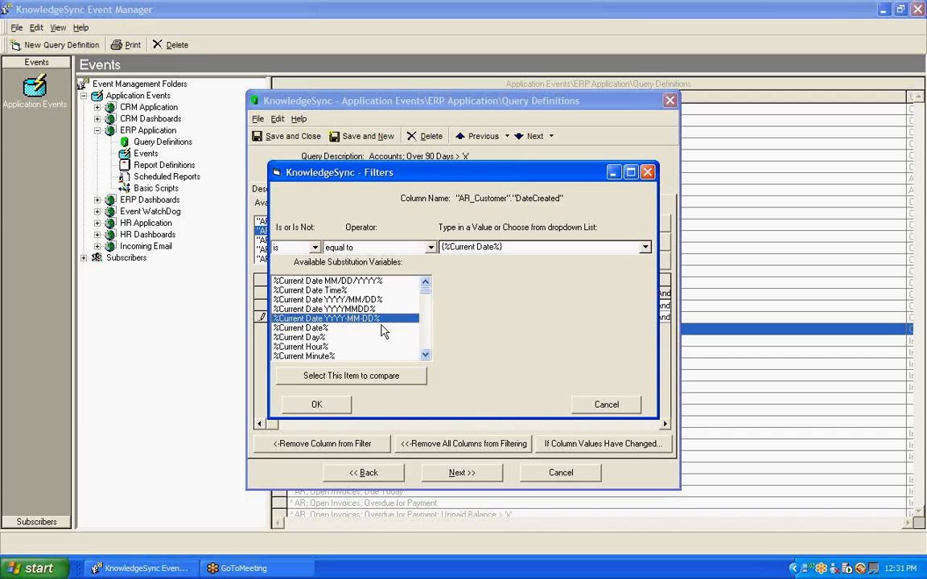
double_click(341, 319)
click(311, 406)
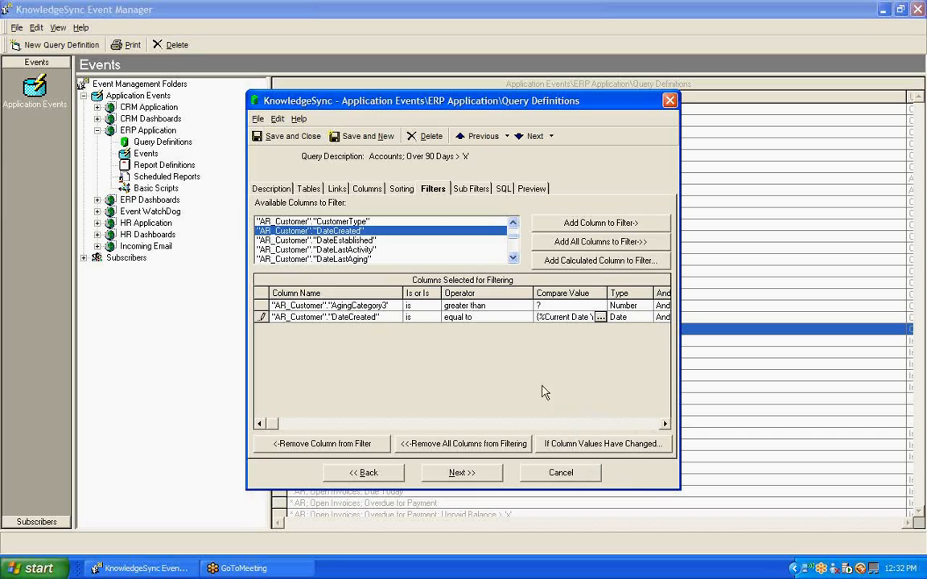
- Remove the AR_Customer DateCreated column from the query's filters
click(260, 317)
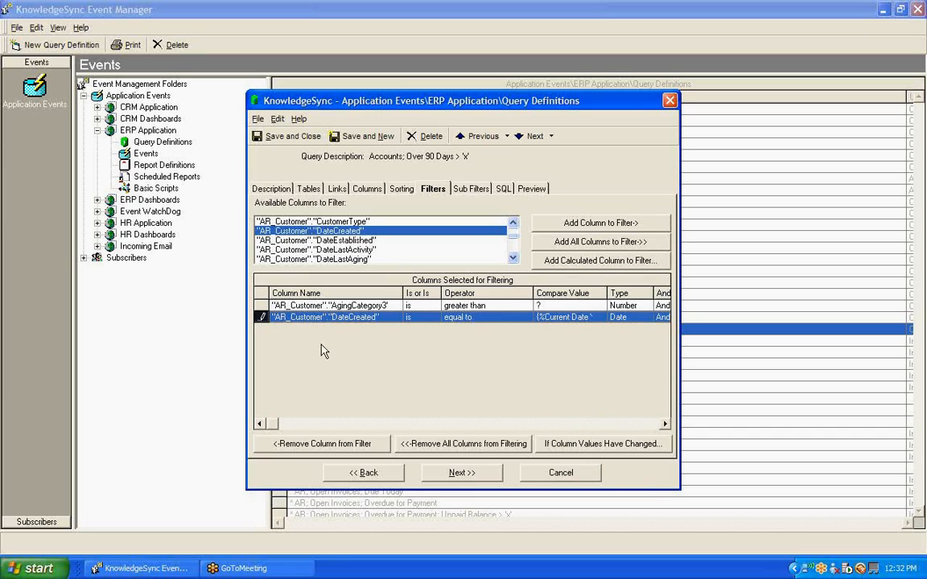
click(341, 448)
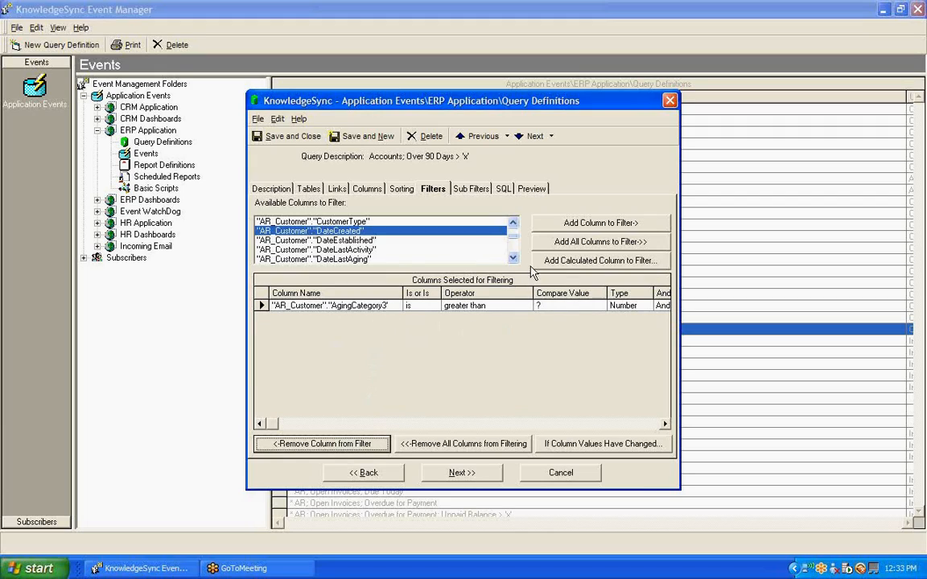
- Preview the query with 4000 as the over 90 day balance threshold, and widen the AgingCategory3 column in the results
click(529, 190)
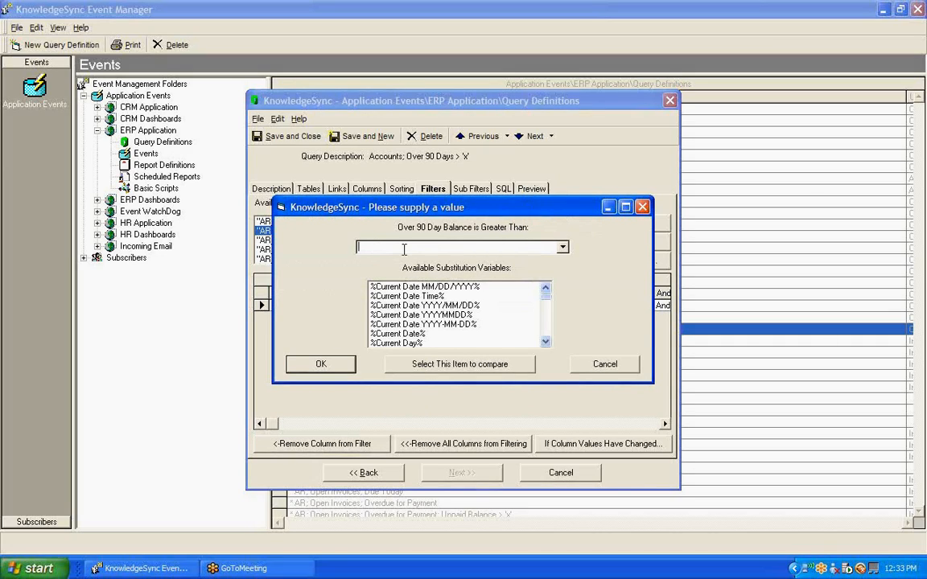
text(4000)
key(Tab)
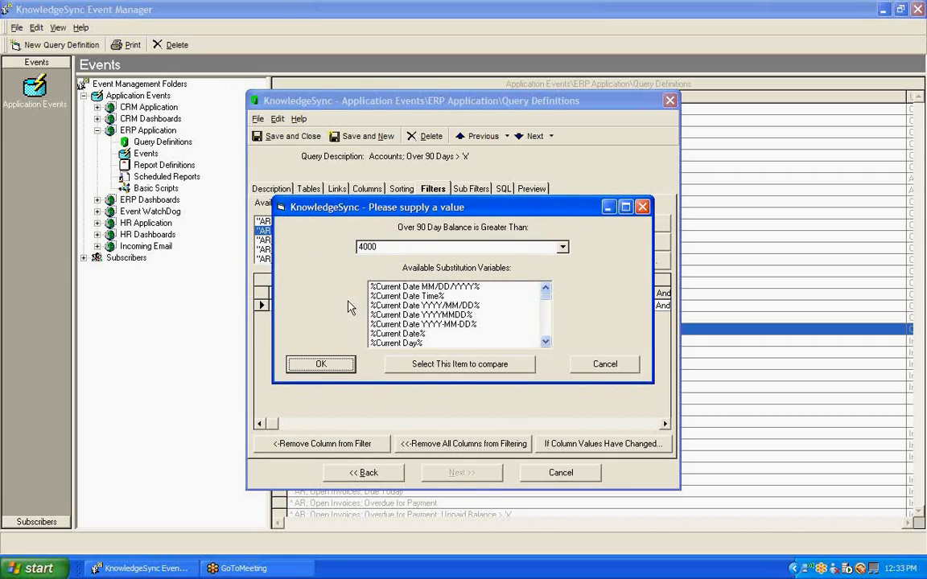
click(321, 365)
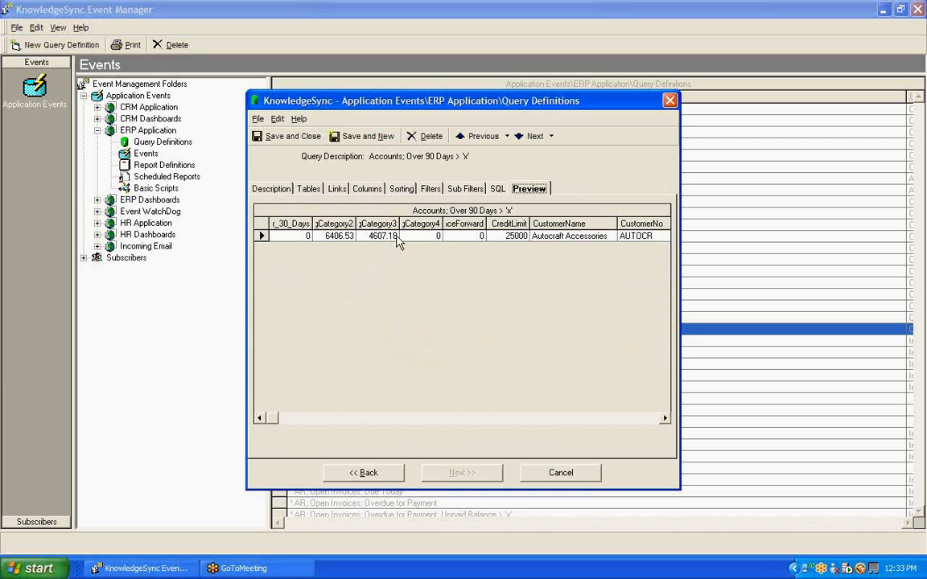
drag(400, 223, 425, 229)
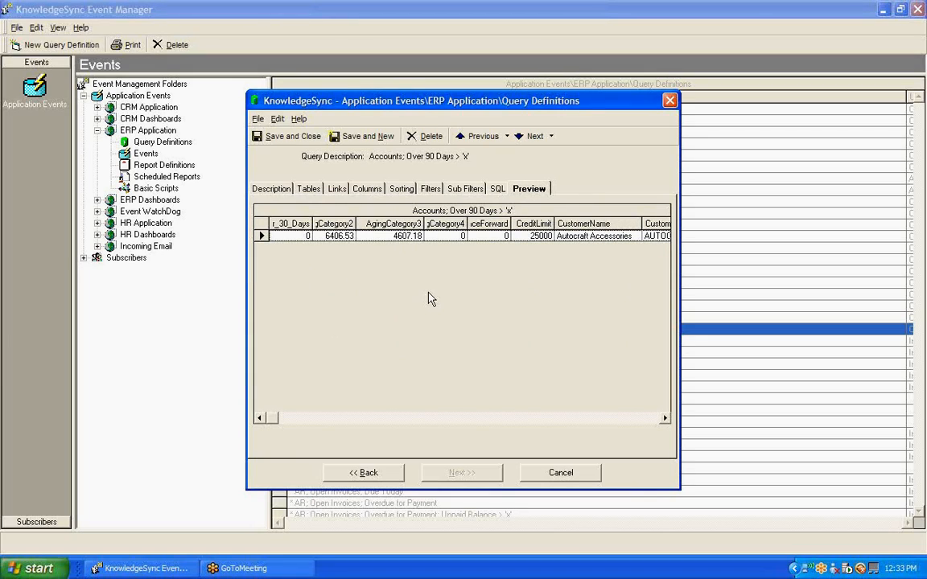
- Review the query's sub filters, generated SQL, filters, sorting, columns and table links
click(467, 191)
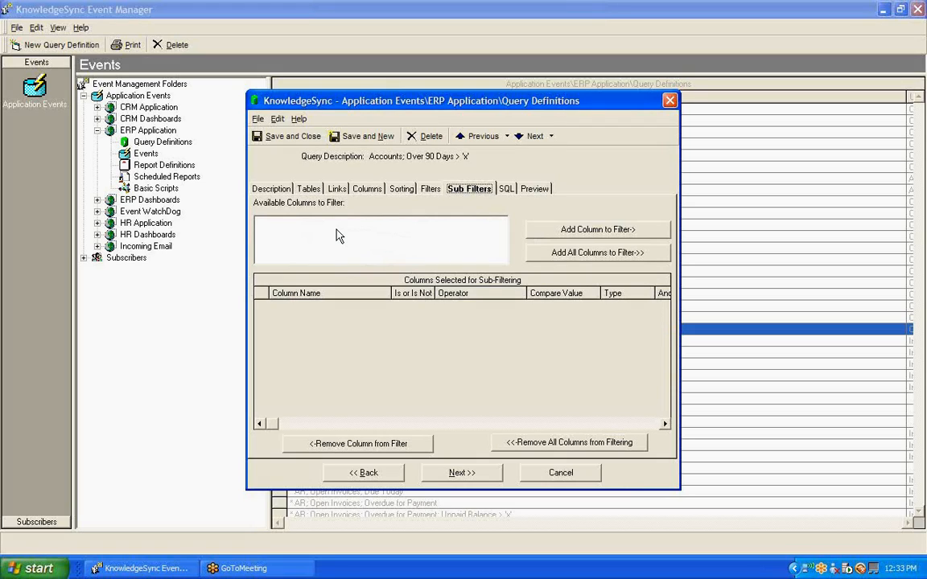
click(505, 190)
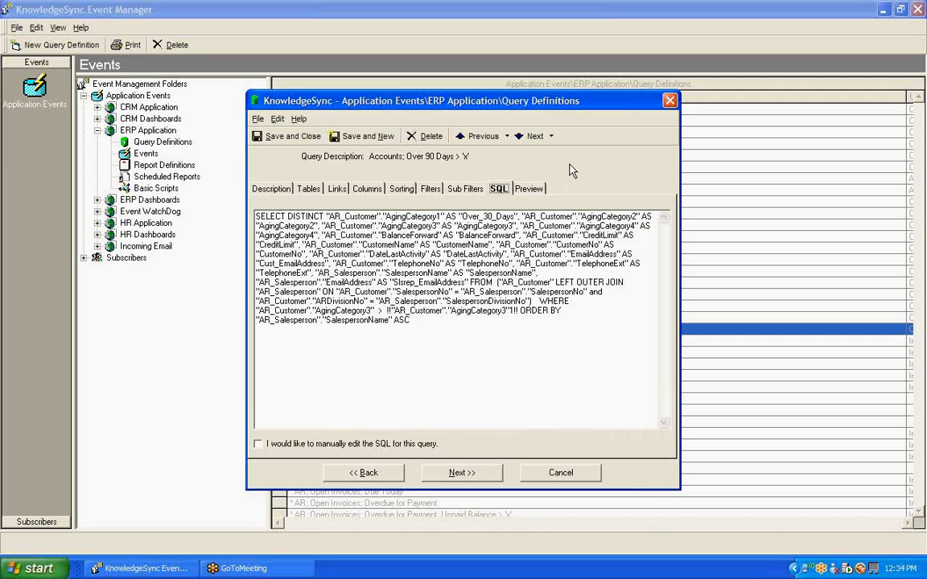
click(430, 190)
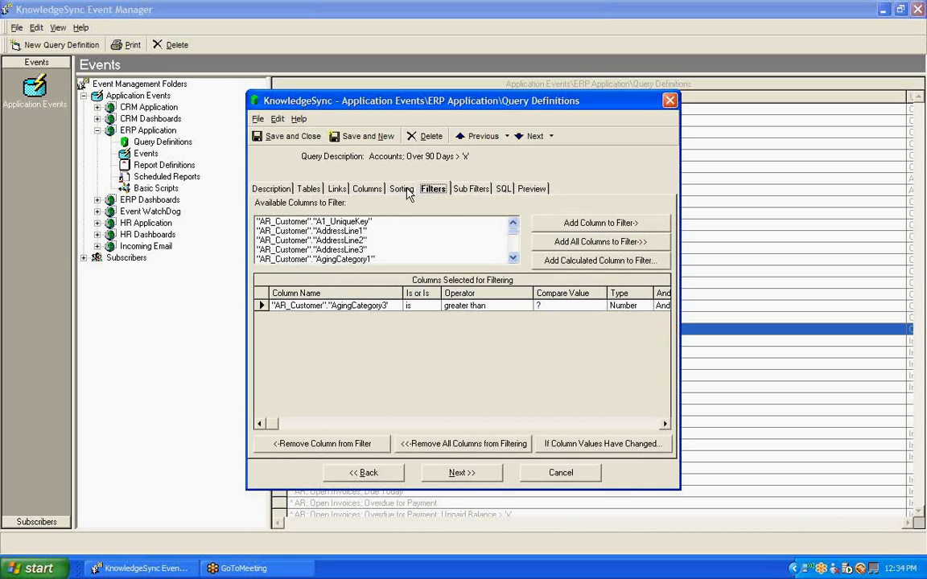
click(398, 190)
click(367, 190)
click(337, 190)
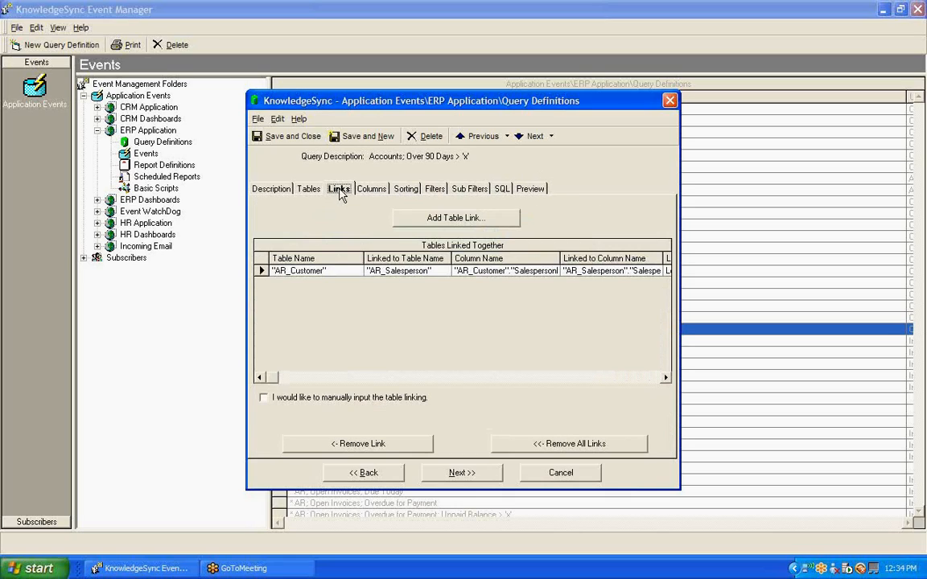
- Examine the full generated SQL statement alongside the filter and sorting settings it is built from
click(500, 190)
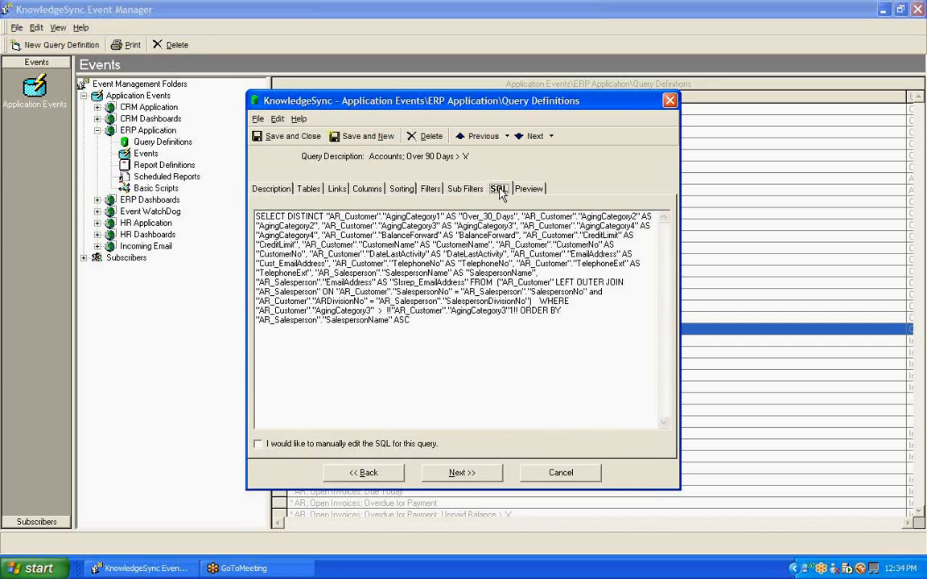
click(257, 217)
drag(271, 216, 608, 317)
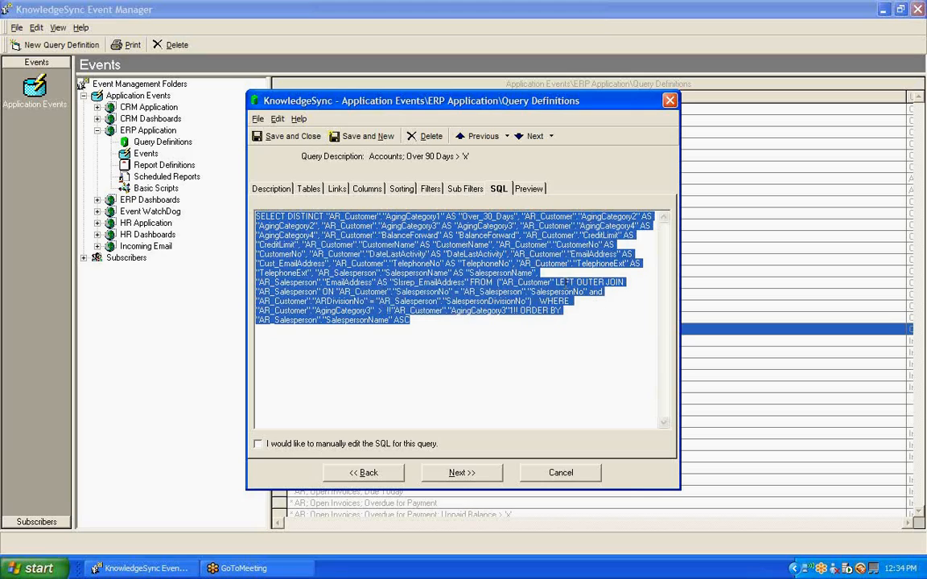
click(427, 189)
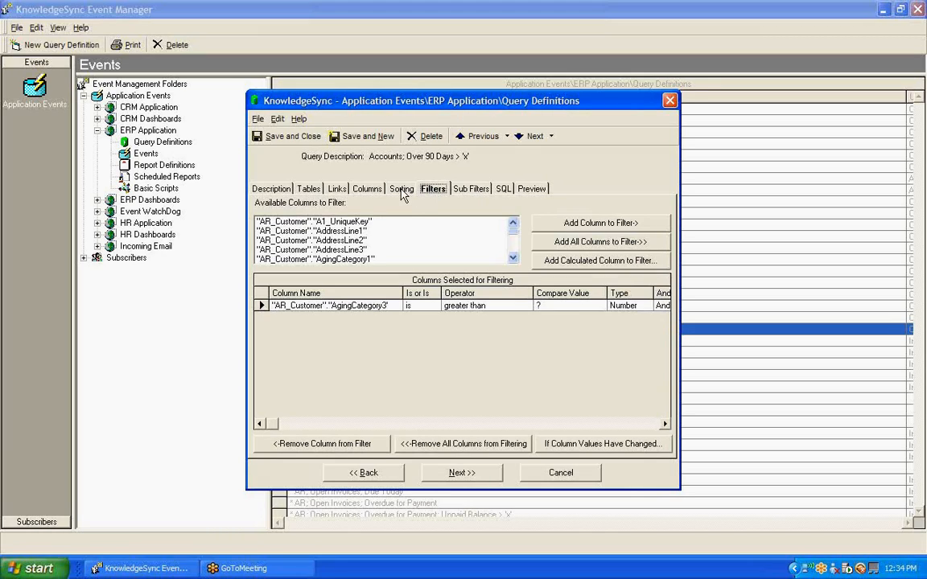
click(402, 190)
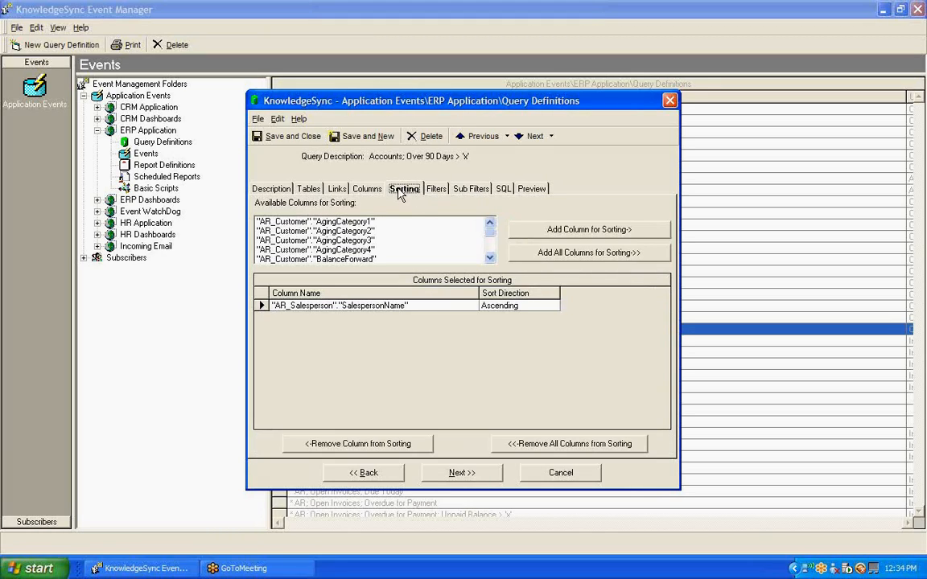
- Save and close the query definition, and reopen Accounts; Over 90 Days > 'x' from the ERP Application query list
click(286, 138)
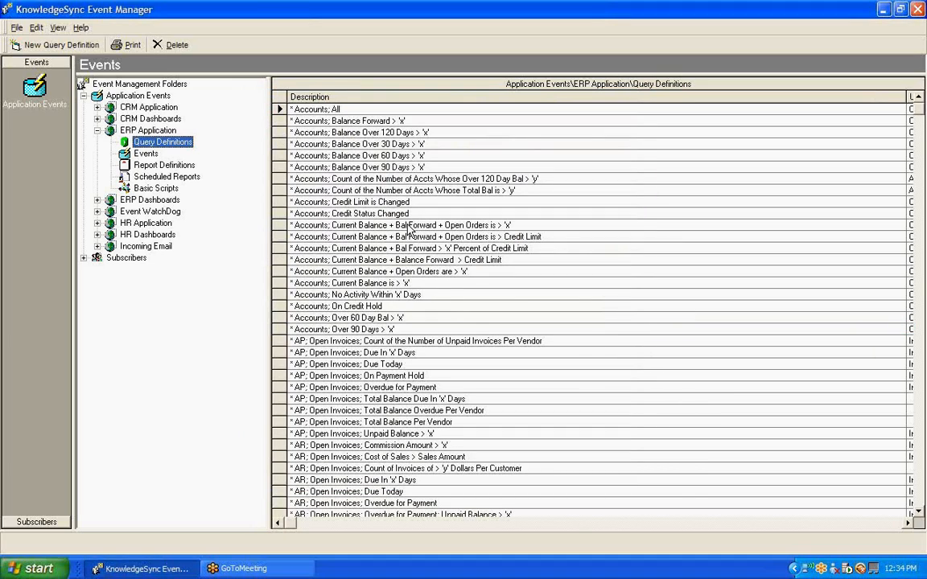
click(402, 330)
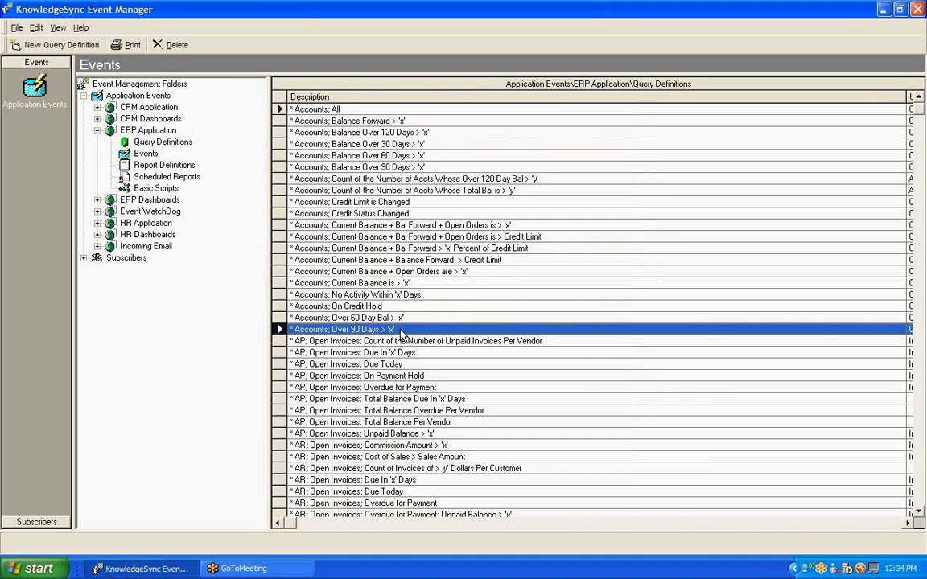
double_click(402, 332)
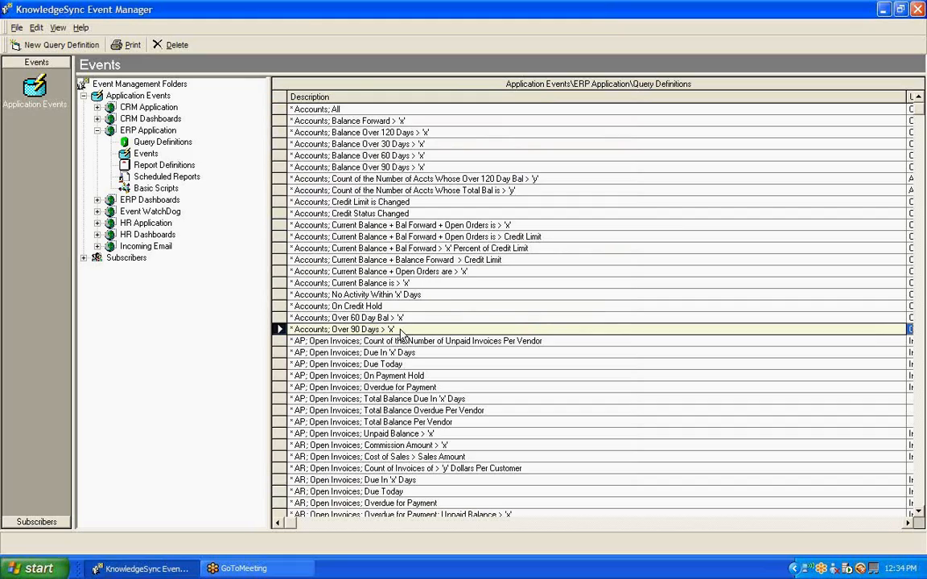